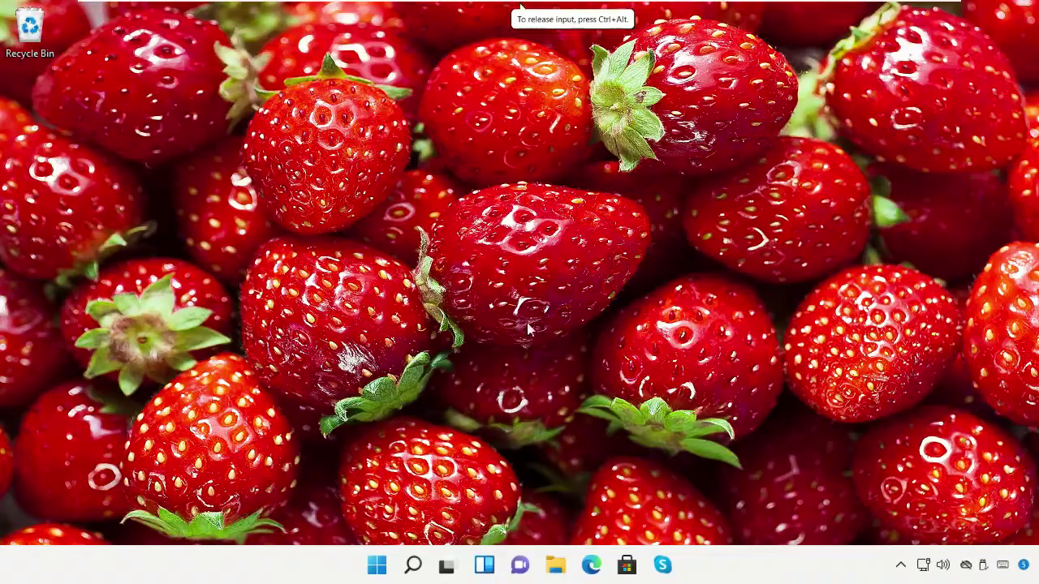
Search Windows for "services" and open the Services app.
{"action": "left_click", "coordinate": [414, 565]}
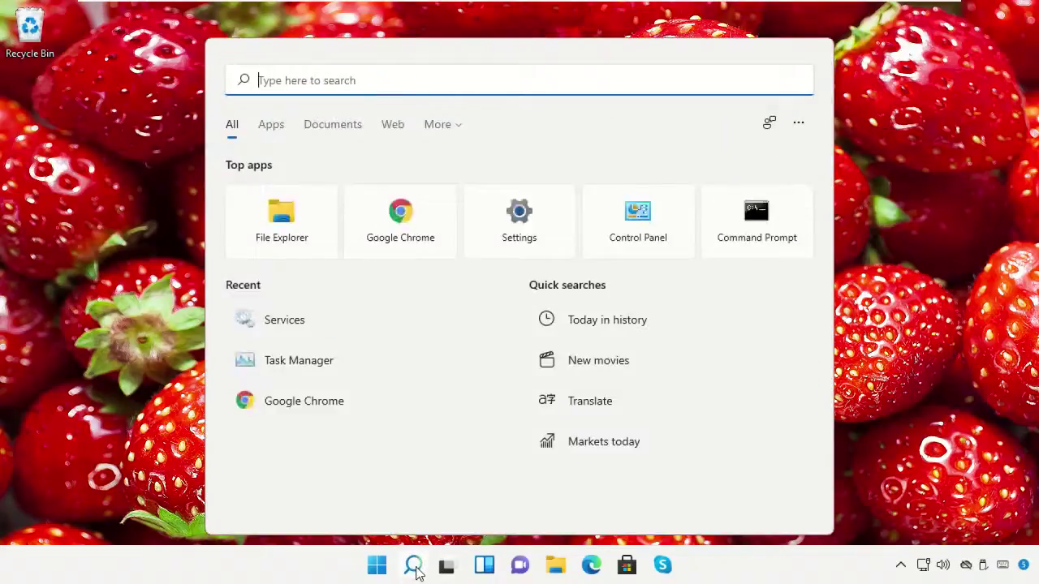
{"action": "type", "text": "services"}
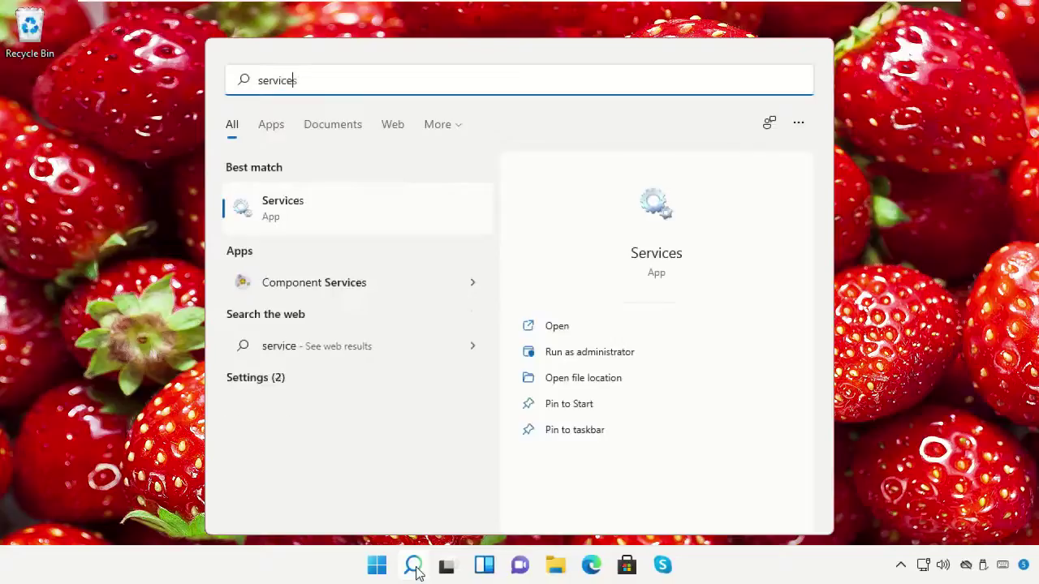
{"action": "left_click", "coordinate": [317, 215]}
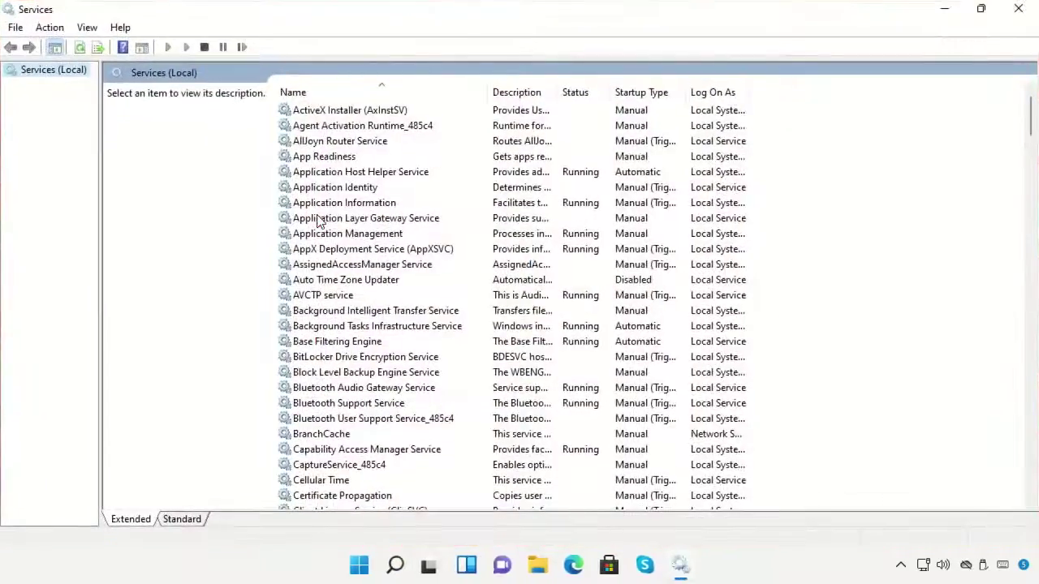
Restore the Services window to a smaller size and open the properties of the Performance Logs & Alerts service.
{"action": "key", "text": "p"}
{"action": "scroll", "coordinate": [333, 254], "scroll_direction": "down", "scroll_amount": 4}
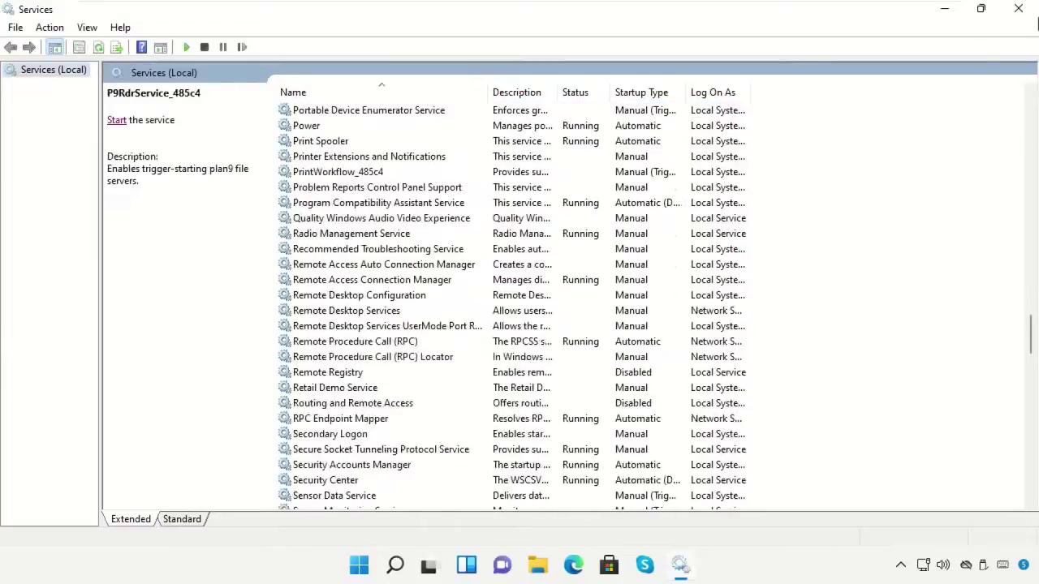
{"action": "left_click", "coordinate": [980, 10]}
{"action": "scroll", "coordinate": [523, 268], "scroll_direction": "down", "scroll_amount": 7}
{"action": "left_click", "coordinate": [526, 270]}
{"action": "scroll", "coordinate": [526, 273], "scroll_direction": "up", "scroll_amount": 4}
{"action": "scroll", "coordinate": [523, 278], "scroll_direction": "up", "scroll_amount": 6}
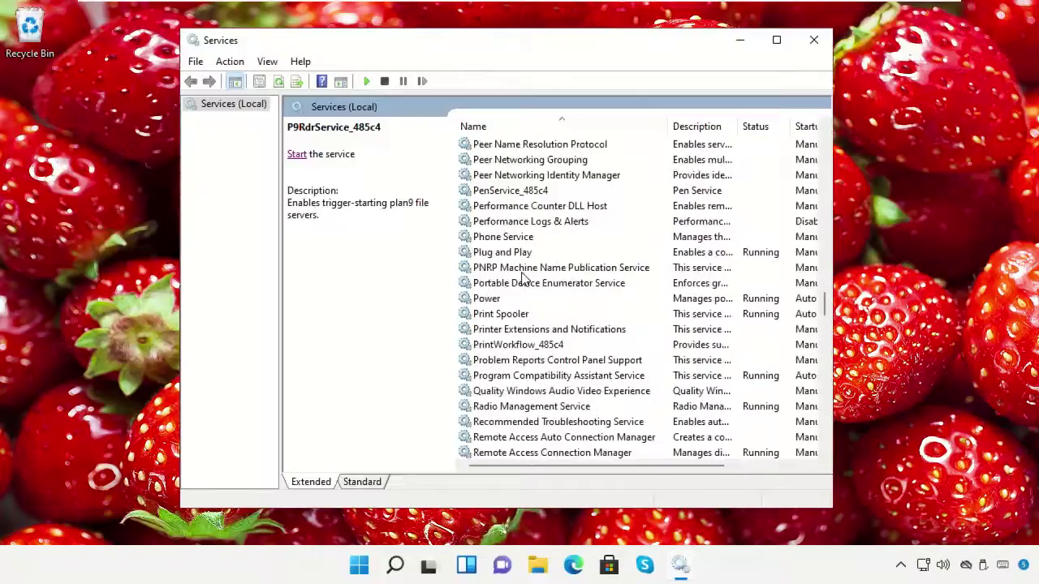
{"action": "scroll", "coordinate": [524, 277], "scroll_direction": "up", "scroll_amount": 2}
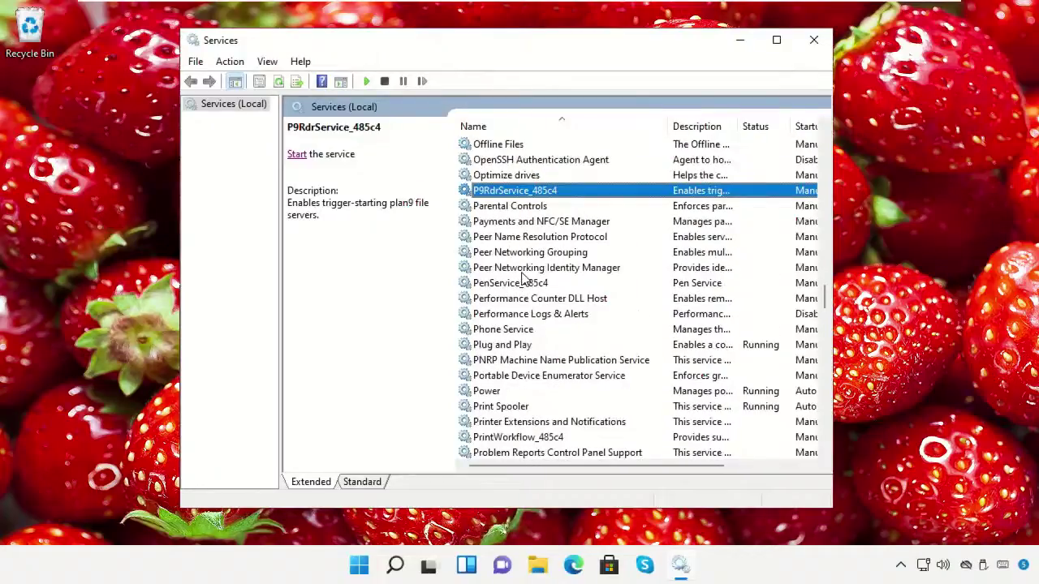
{"action": "left_click", "coordinate": [526, 315]}
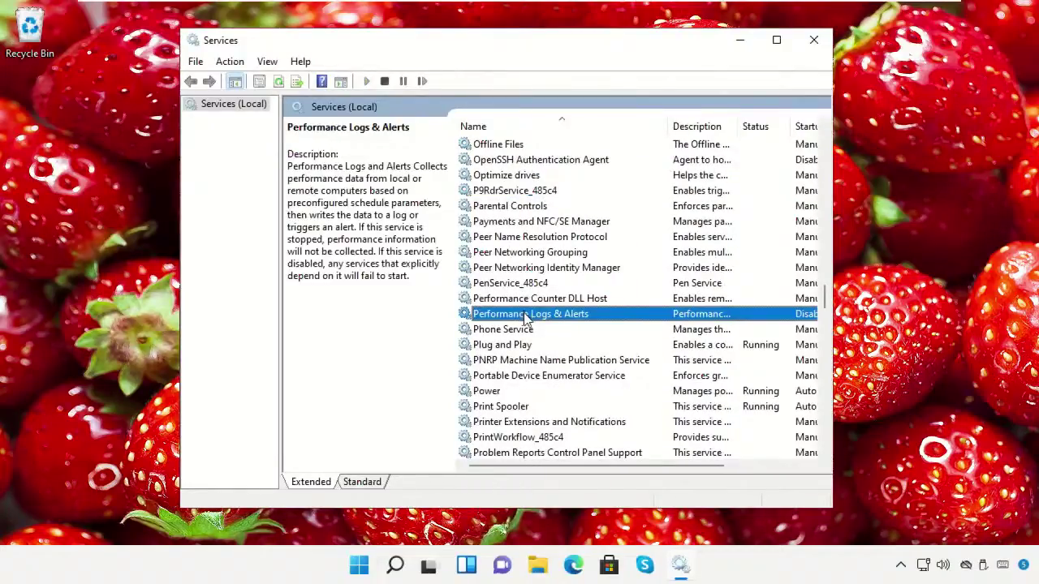
{"action": "right_click", "coordinate": [524, 318]}
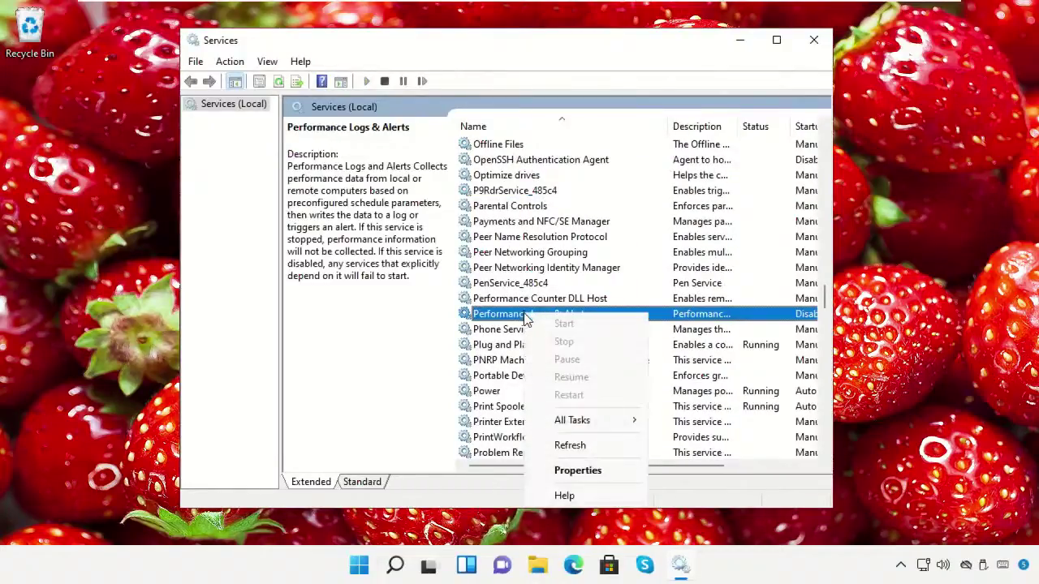
{"action": "left_click", "coordinate": [571, 471]}
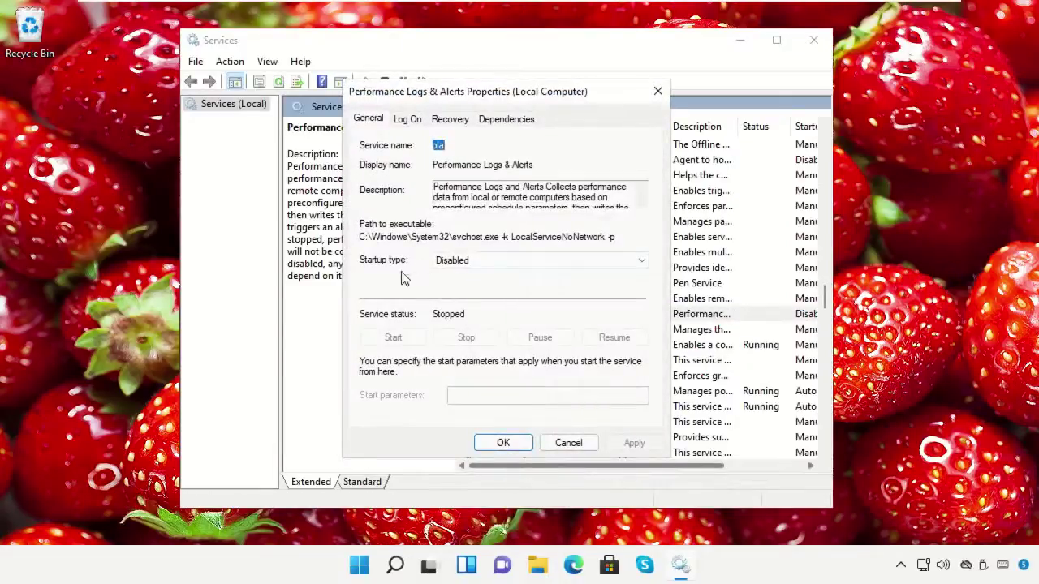
Set the startup type of Performance Logs & Alerts to Automatic, apply the change and close its properties.
{"action": "left_click", "coordinate": [522, 262]}
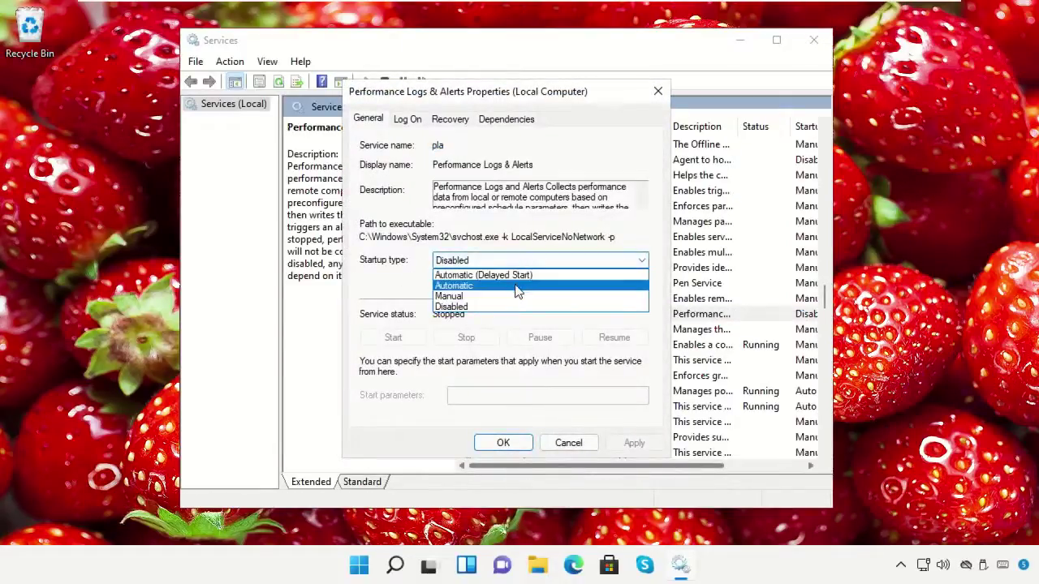
{"action": "left_click", "coordinate": [517, 288]}
{"action": "left_click", "coordinate": [631, 442]}
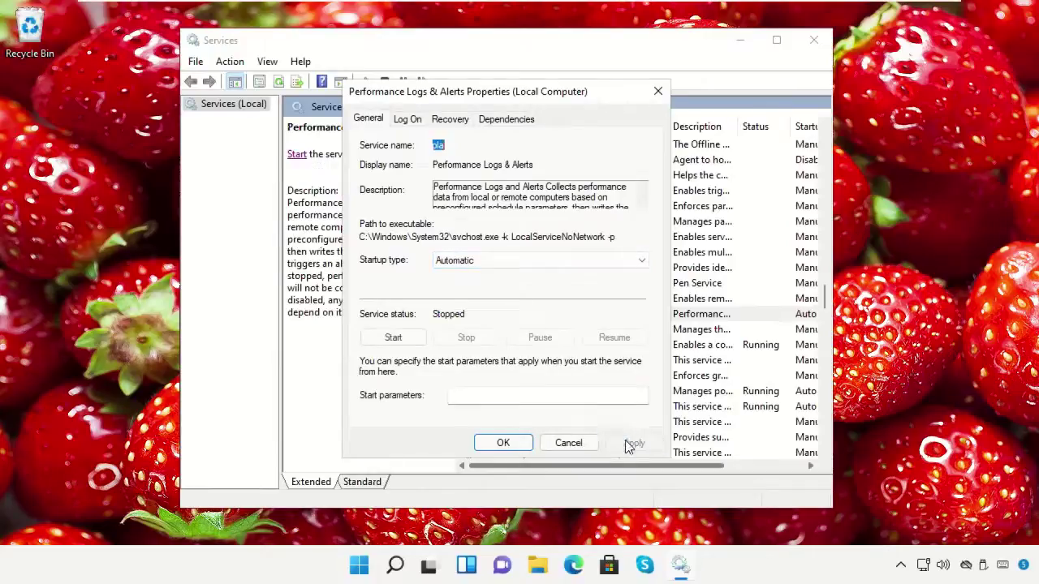
{"action": "left_click", "coordinate": [523, 443]}
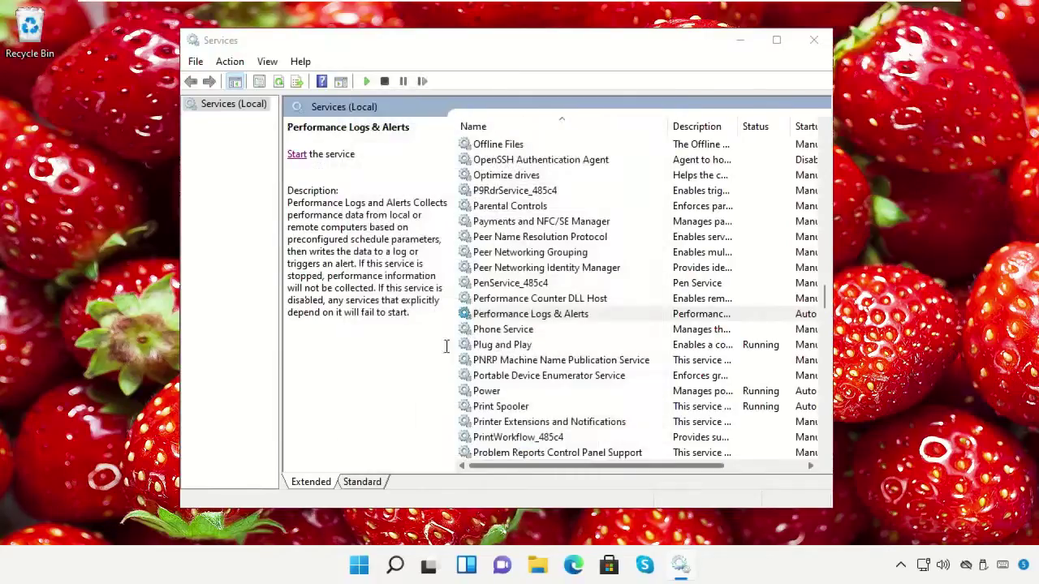
Start the Performance Logs & Alerts service and close the Services window.
{"action": "left_click", "coordinate": [298, 159]}
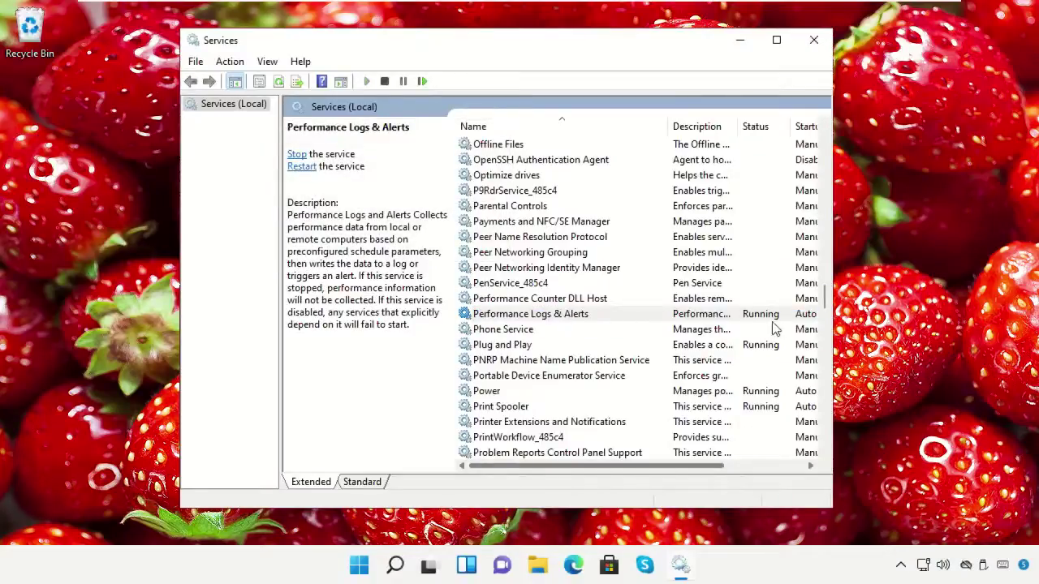
{"action": "left_click", "coordinate": [813, 41]}
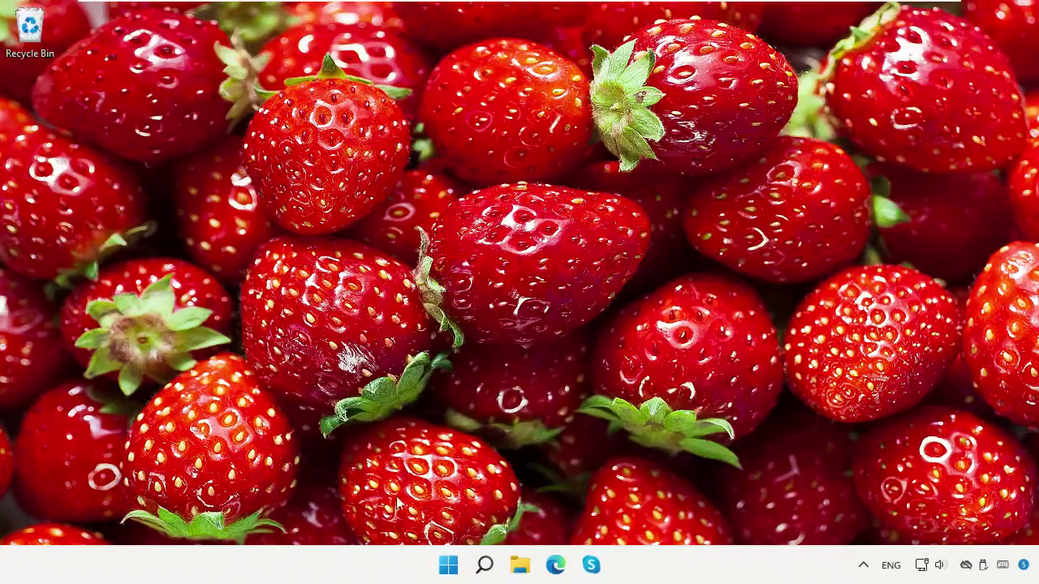
Search Windows for Chrome and launch Google Chrome.
{"action": "left_click", "coordinate": [482, 569]}
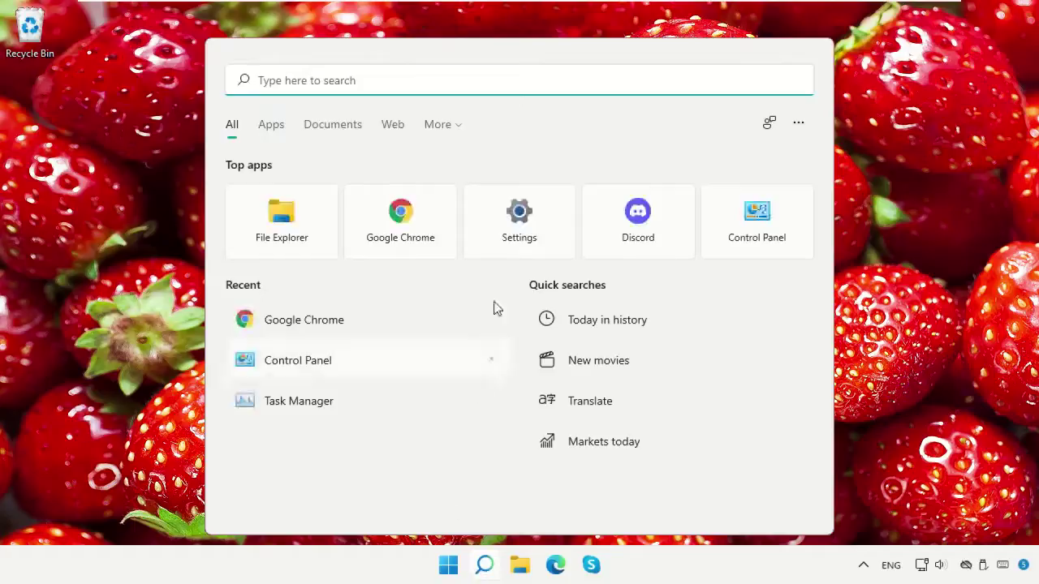
{"action": "type", "text": "Chrome"}
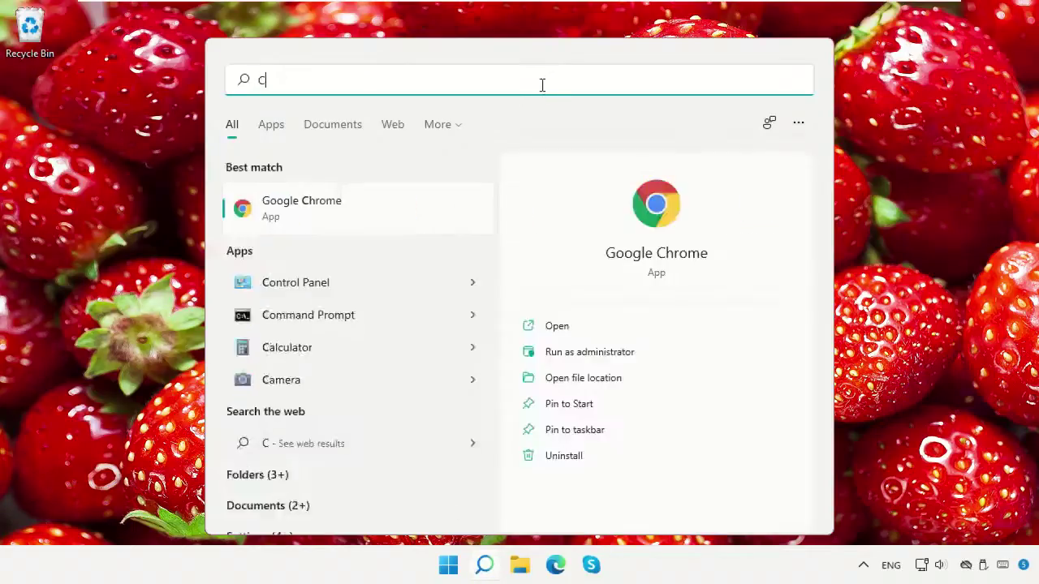
{"action": "left_click", "coordinate": [363, 209]}
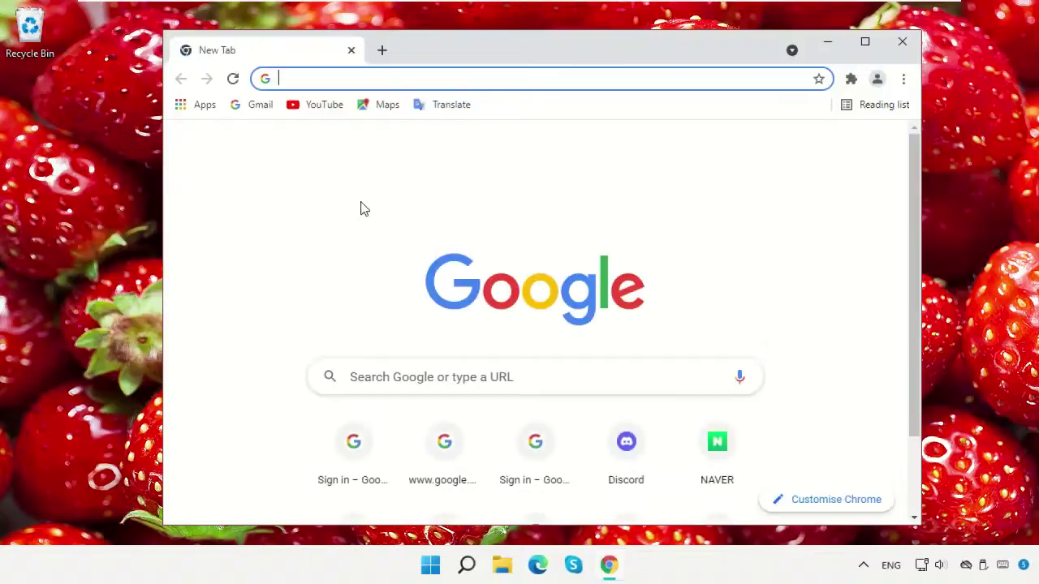
Search Google for "visual c++ redistributable for visual studio 2015".
{"action": "scroll", "coordinate": [550, 210], "scroll_direction": "down", "scroll_amount": 1}
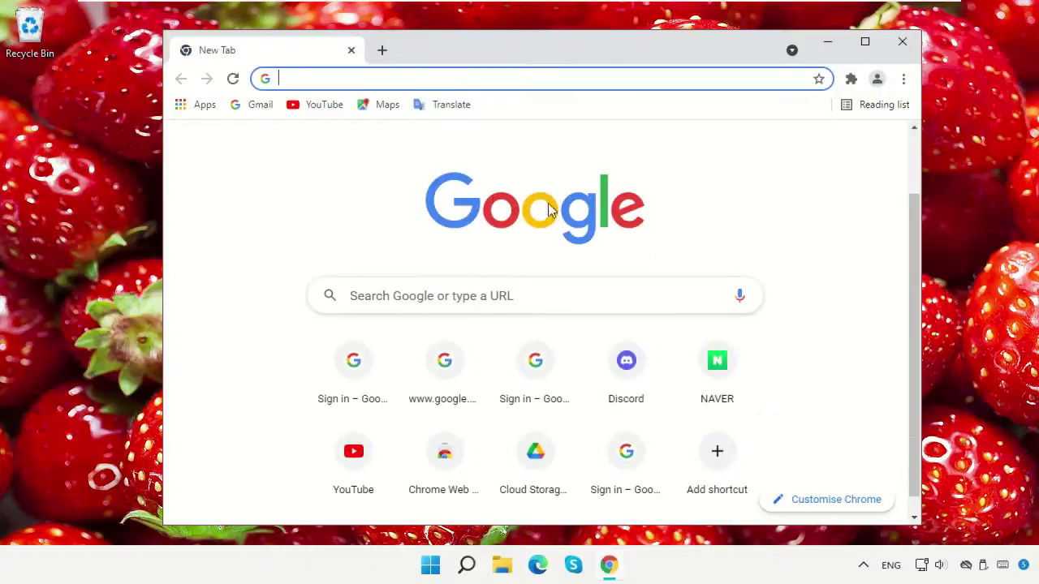
{"action": "left_click", "coordinate": [597, 292]}
{"action": "type", "text": "Visual c"}
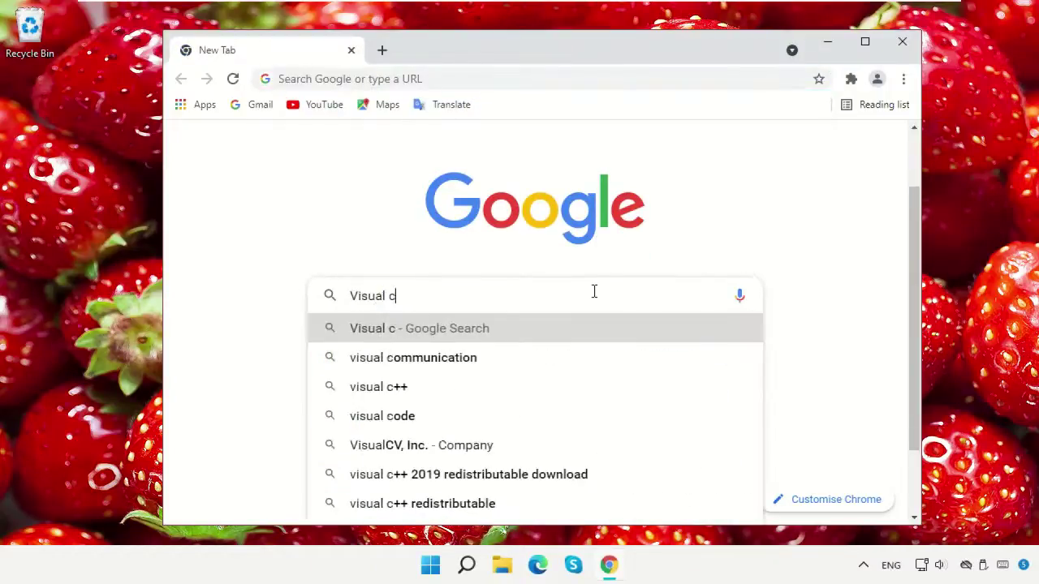
{"action": "type", "text": "++ Redistributable for "}
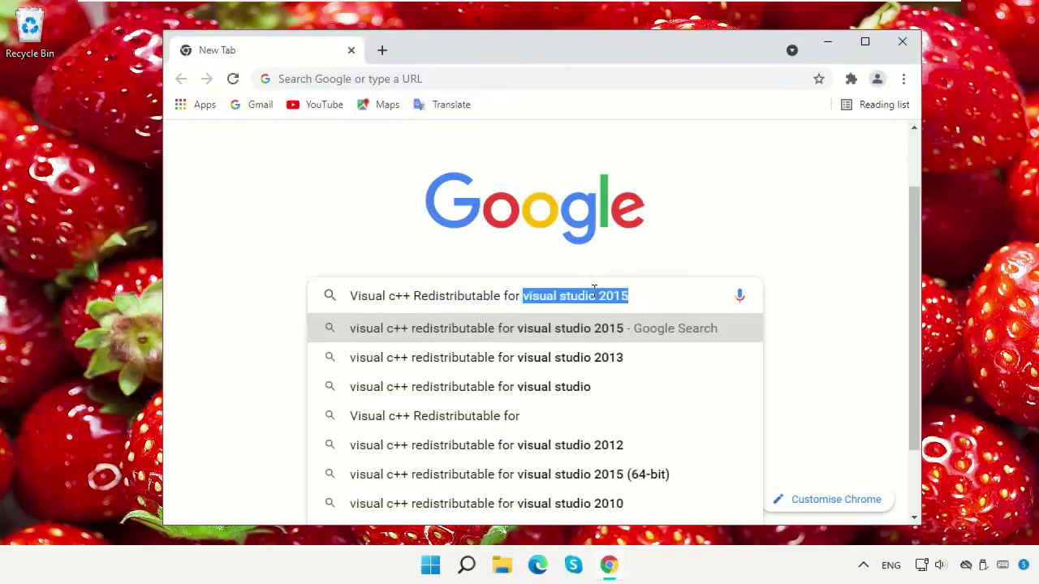
{"action": "type", "text": "Visual Studio 2015"}
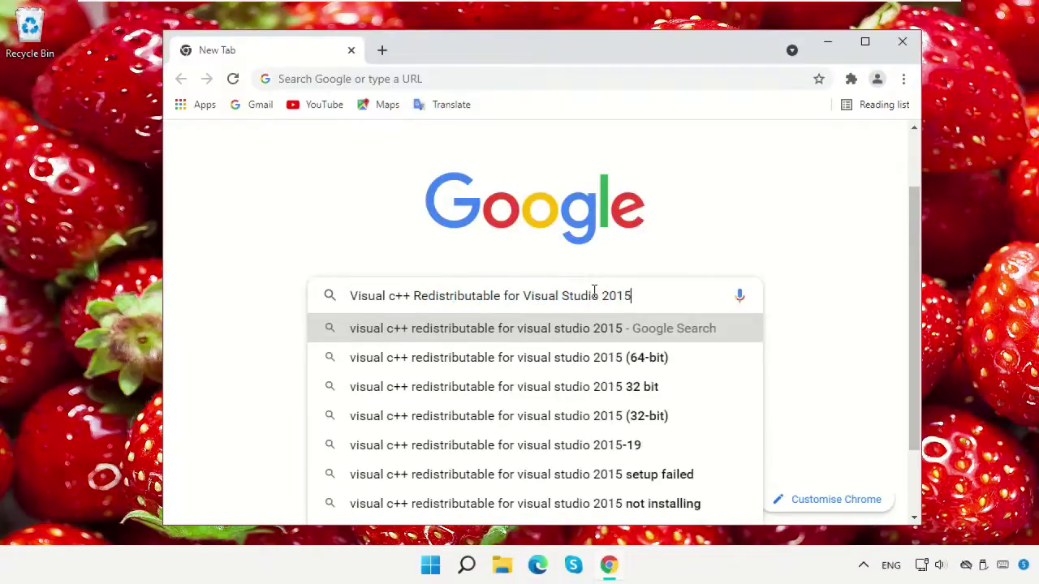
{"action": "left_click", "coordinate": [706, 330]}
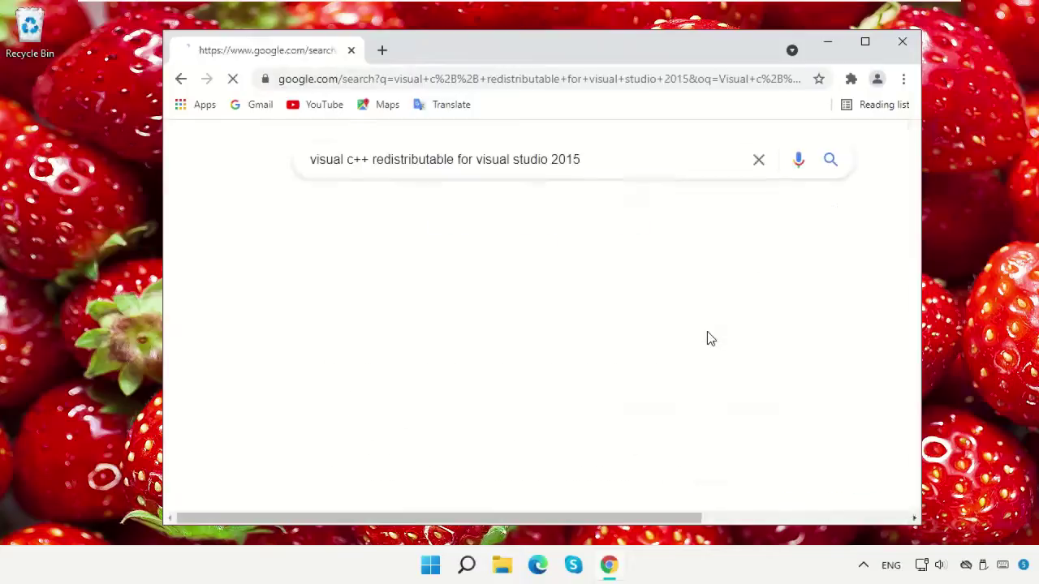
Open Microsoft's Visual C++ Redistributable for Visual Studio 2015 page, decline the Edge offer and proceed to the download file choices.
{"action": "left_click", "coordinate": [527, 302]}
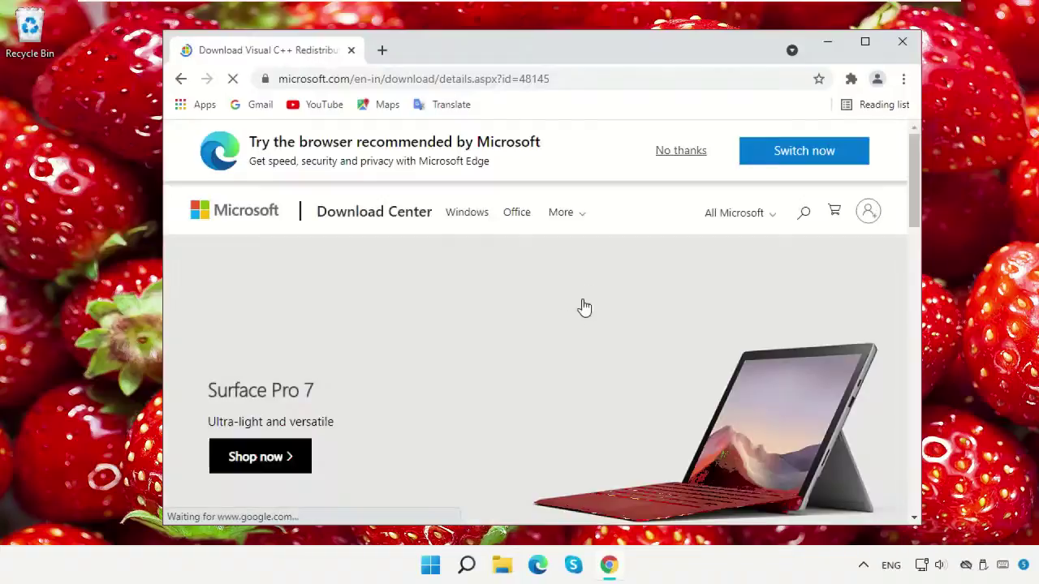
{"action": "left_click", "coordinate": [682, 154]}
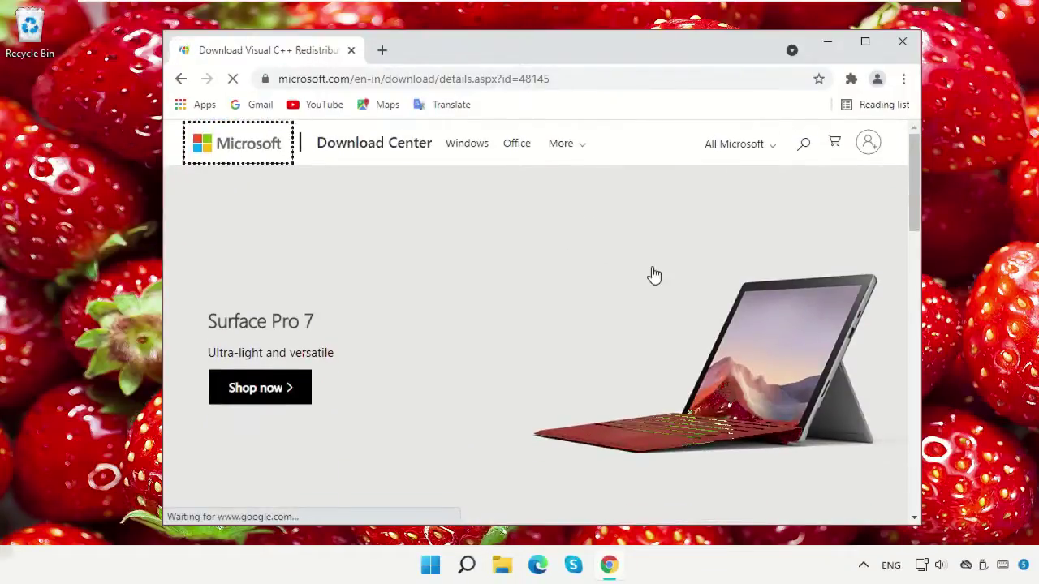
{"action": "scroll", "coordinate": [652, 283], "scroll_direction": "down", "scroll_amount": 1}
{"action": "scroll", "coordinate": [654, 283], "scroll_direction": "down", "scroll_amount": 4}
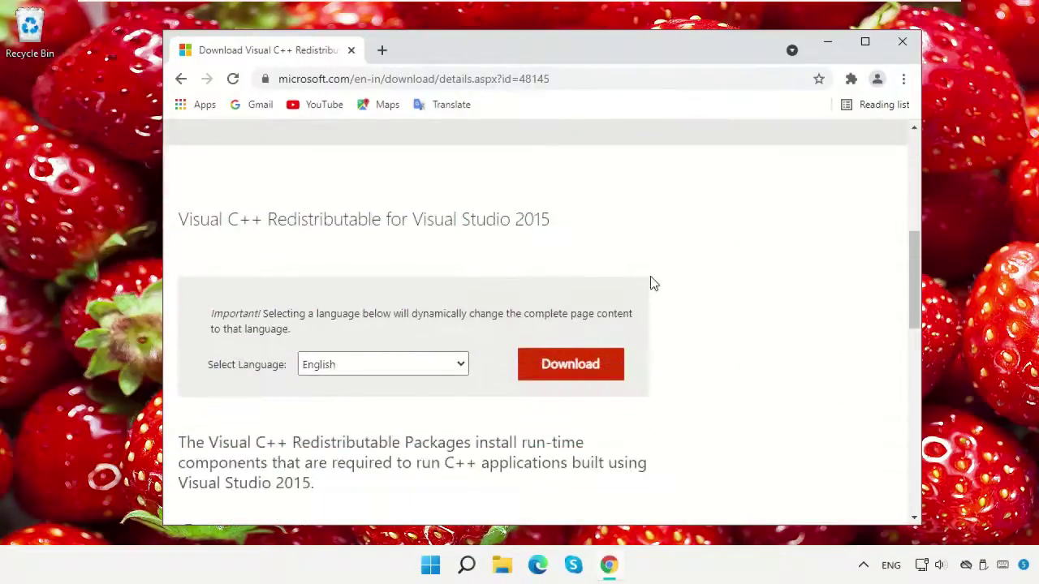
{"action": "scroll", "coordinate": [650, 281], "scroll_direction": "down", "scroll_amount": 1}
{"action": "left_click", "coordinate": [586, 289]}
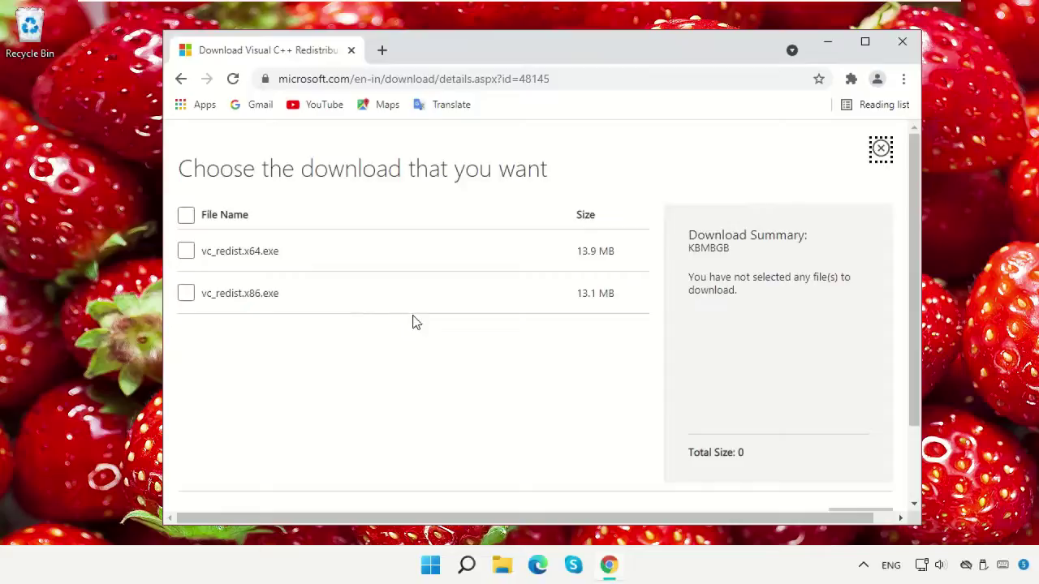
Check the PC's system type in the System Information app, then close it.
{"action": "left_click", "coordinate": [467, 566]}
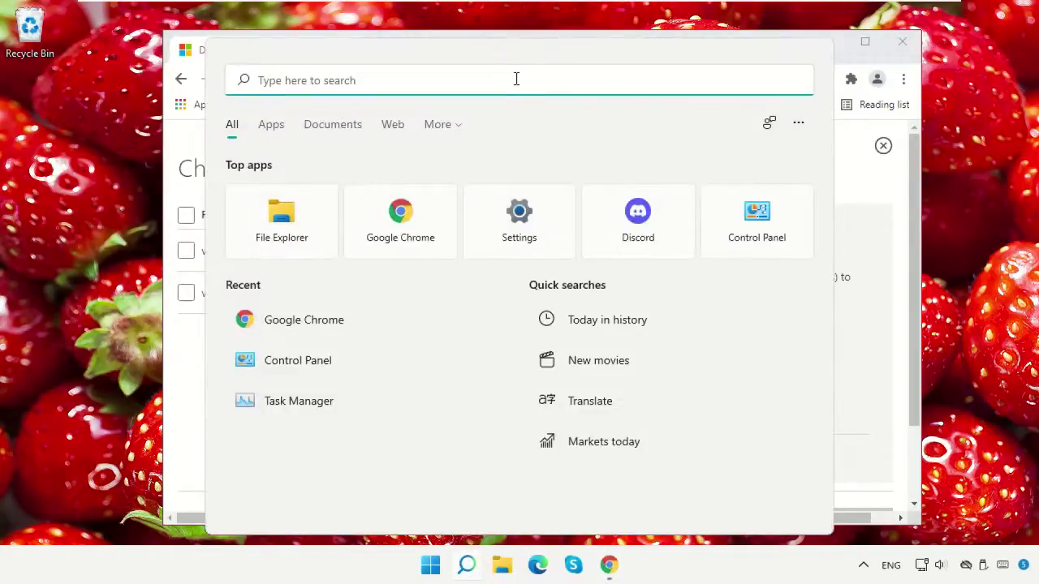
{"action": "type", "text": "System Information"}
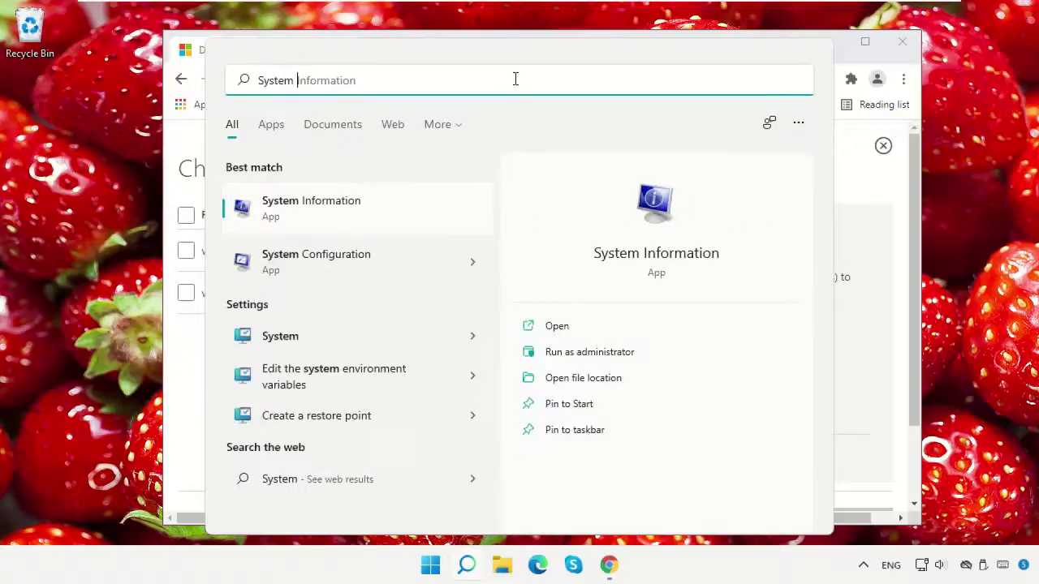
{"action": "left_click", "coordinate": [349, 229]}
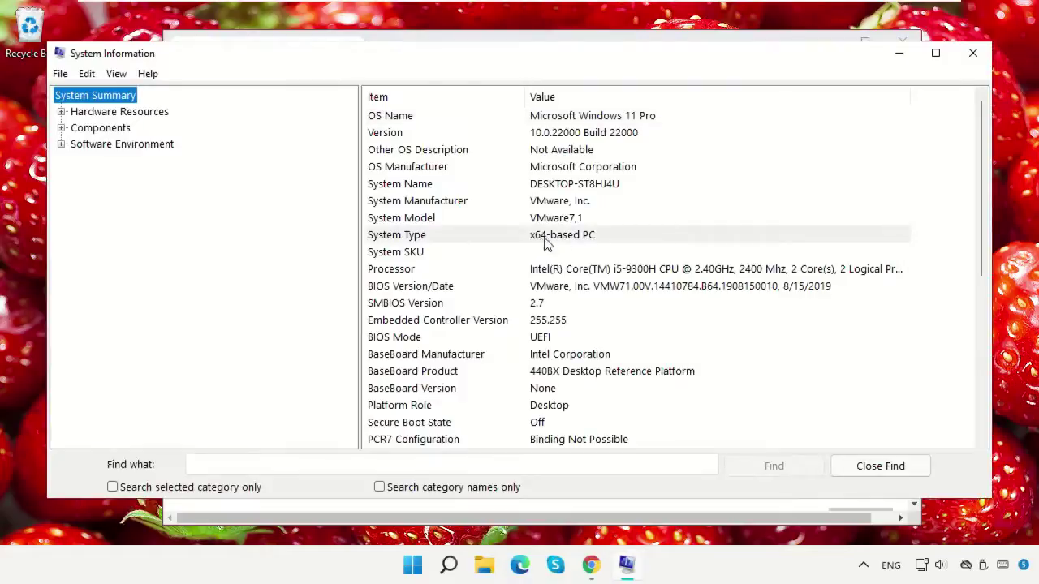
{"action": "left_click", "coordinate": [972, 52]}
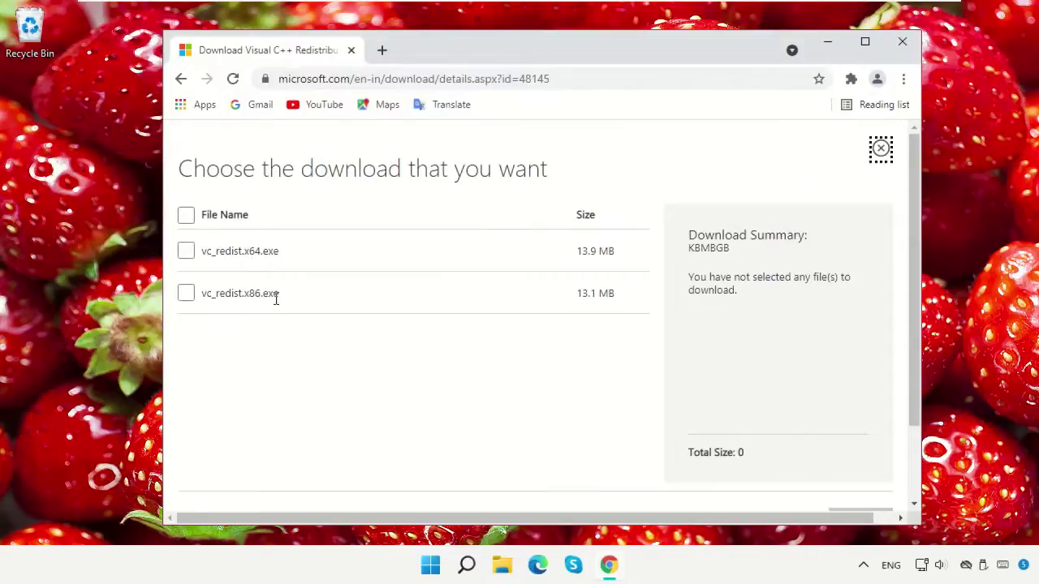
Select only vc_redist.x64.exe among the offered files and download it.
{"action": "left_click", "coordinate": [187, 252]}
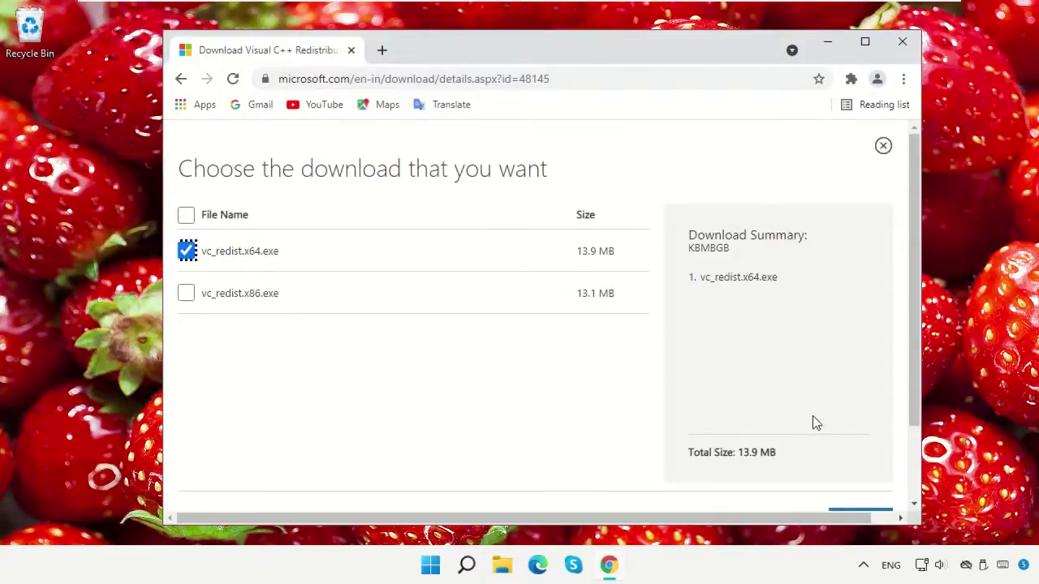
{"action": "scroll", "coordinate": [813, 420], "scroll_direction": "down", "scroll_amount": 1}
{"action": "left_click", "coordinate": [842, 440]}
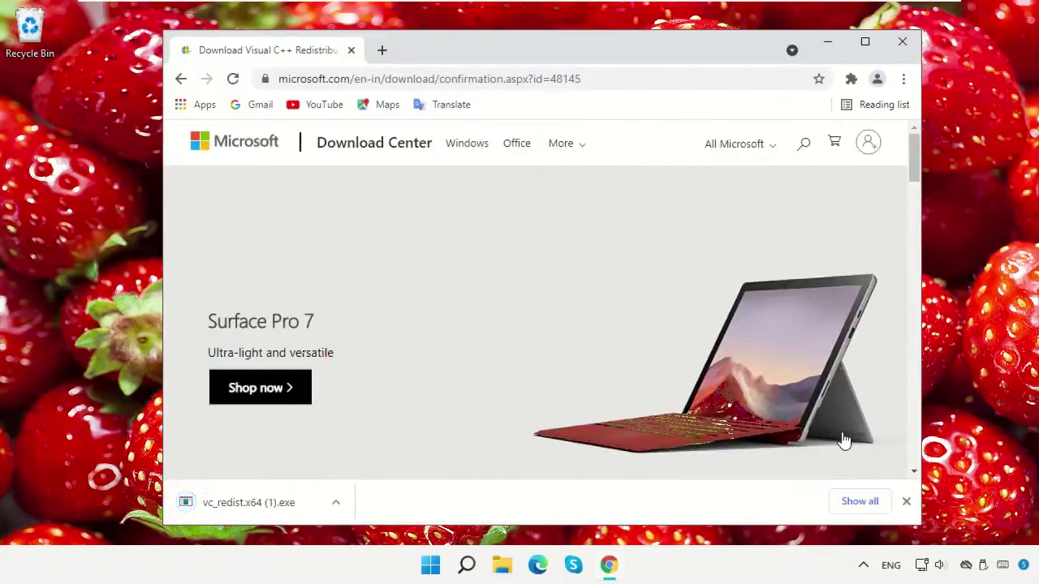
Run the downloaded vc_redist.x64 installer, close the browser and agree to the installer's license terms and conditions.
{"action": "left_click", "coordinate": [265, 515]}
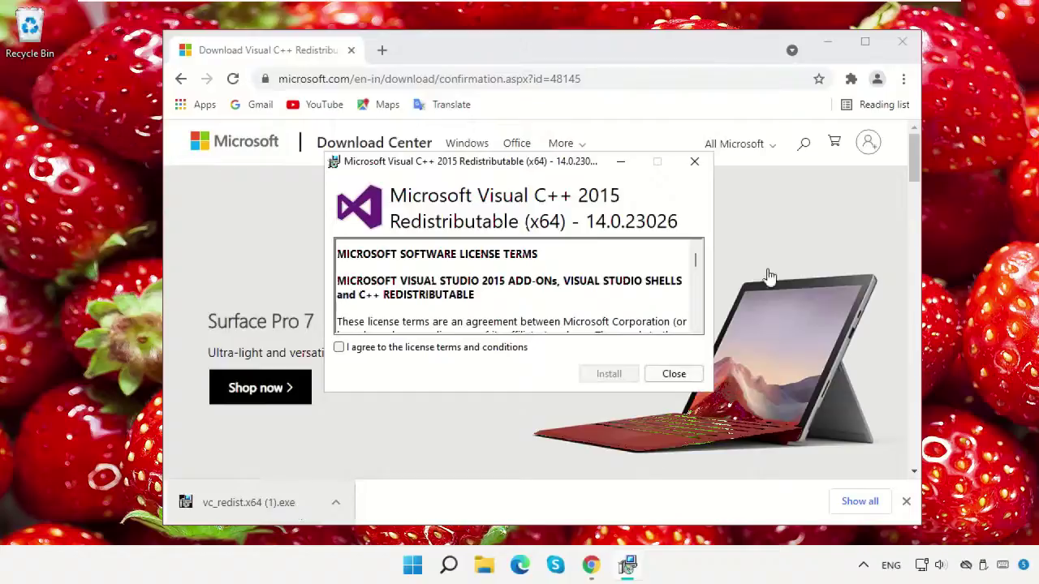
{"action": "left_click", "coordinate": [895, 47]}
{"action": "left_click", "coordinate": [897, 45]}
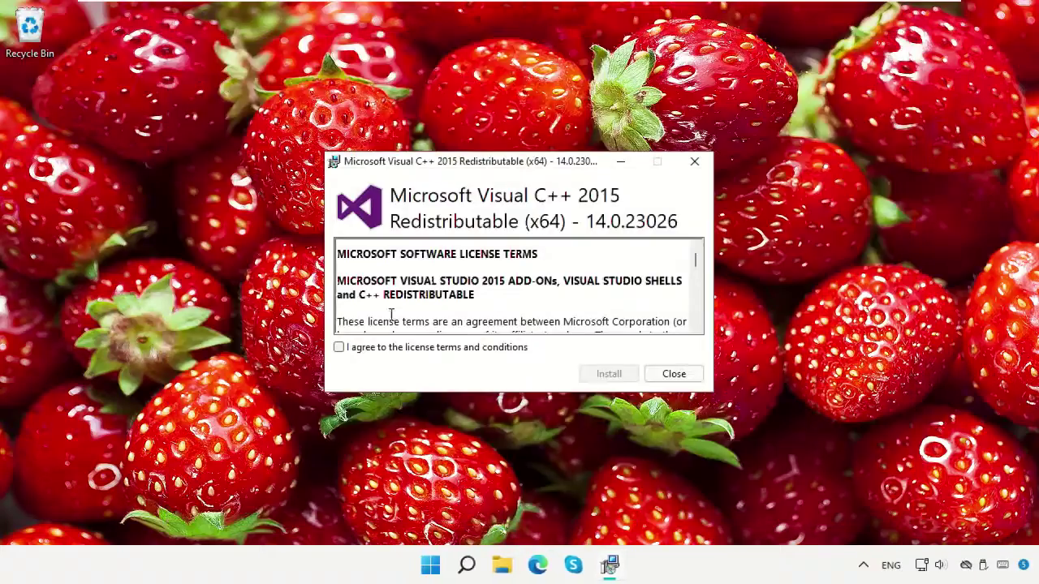
{"action": "left_click", "coordinate": [339, 348]}
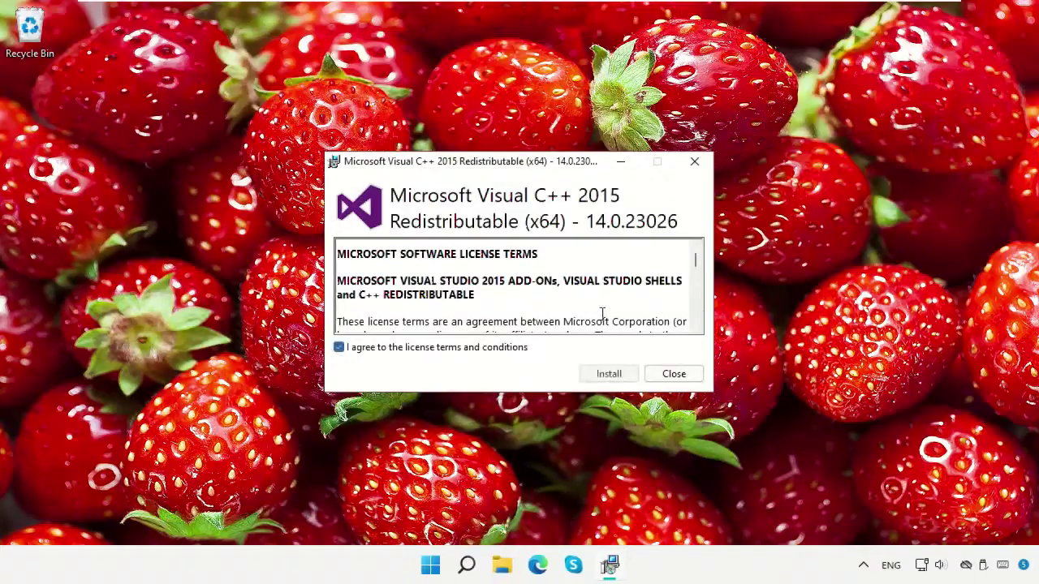
Install the Microsoft Visual C++ 2015 Redistributable (x64) and close the setup window.
{"action": "left_click", "coordinate": [605, 373]}
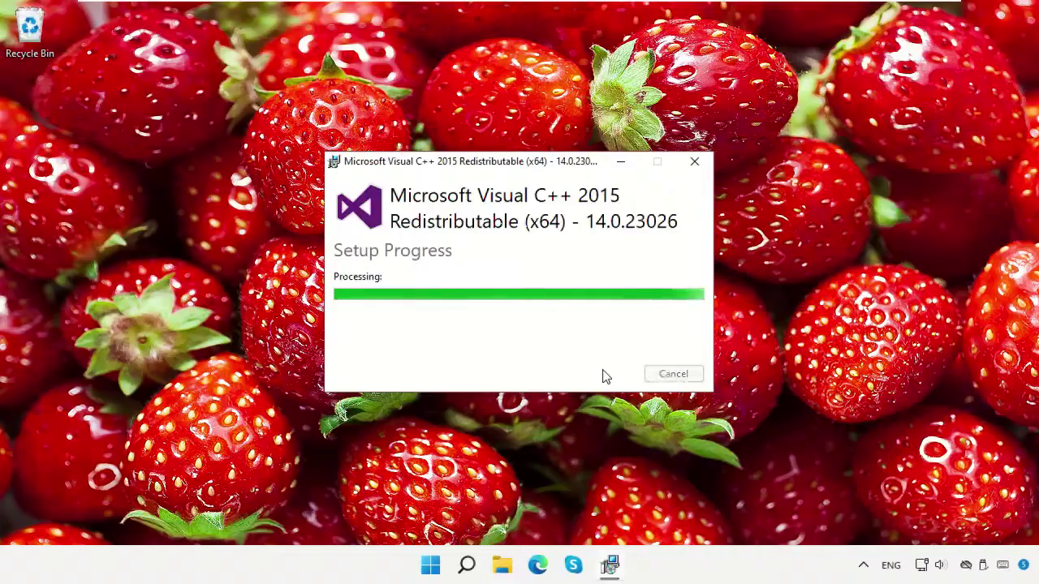
{"action": "left_click", "coordinate": [661, 371]}
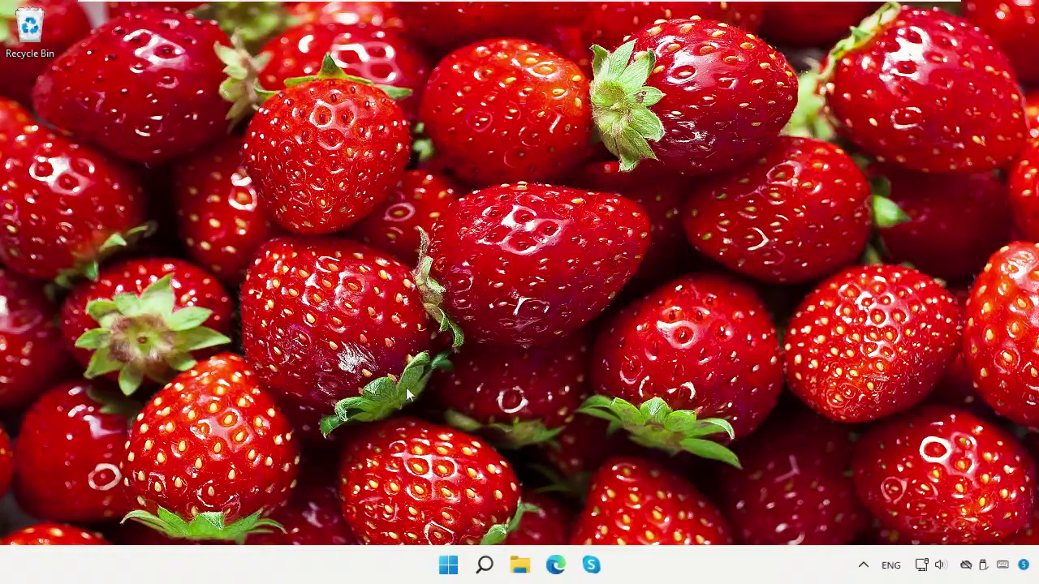
Open Google Chrome and search Google for "api-ms-win-crt-runtime-|1-1-0.dll".
{"action": "left_click", "coordinate": [483, 564]}
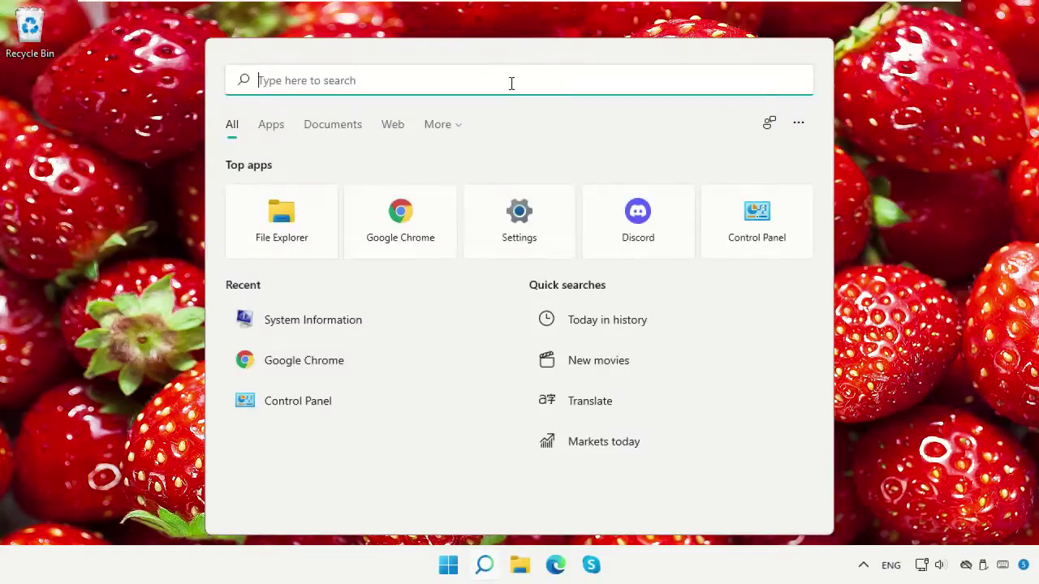
{"action": "type", "text": "Chrome"}
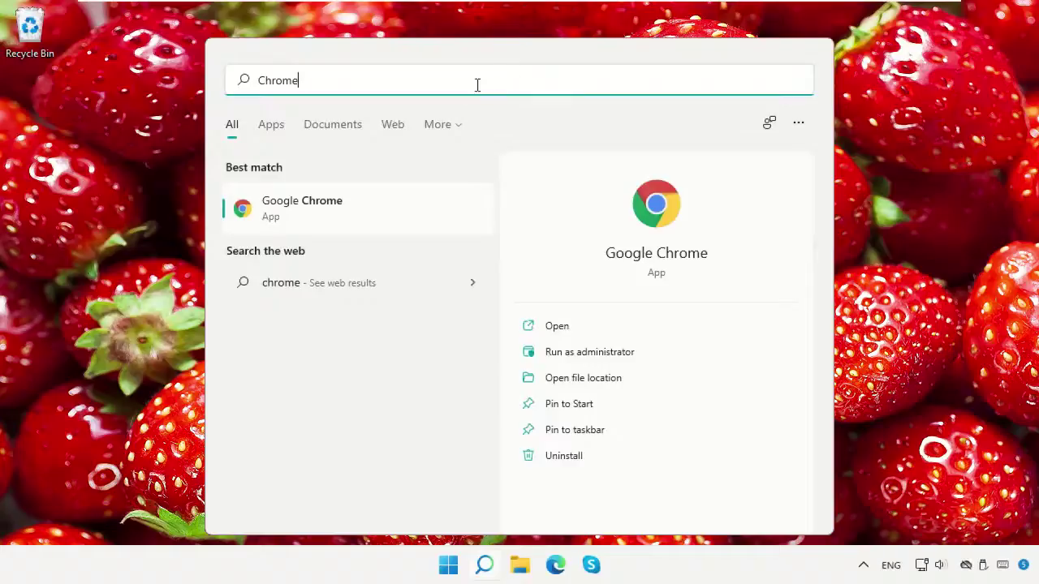
{"action": "left_click", "coordinate": [376, 205]}
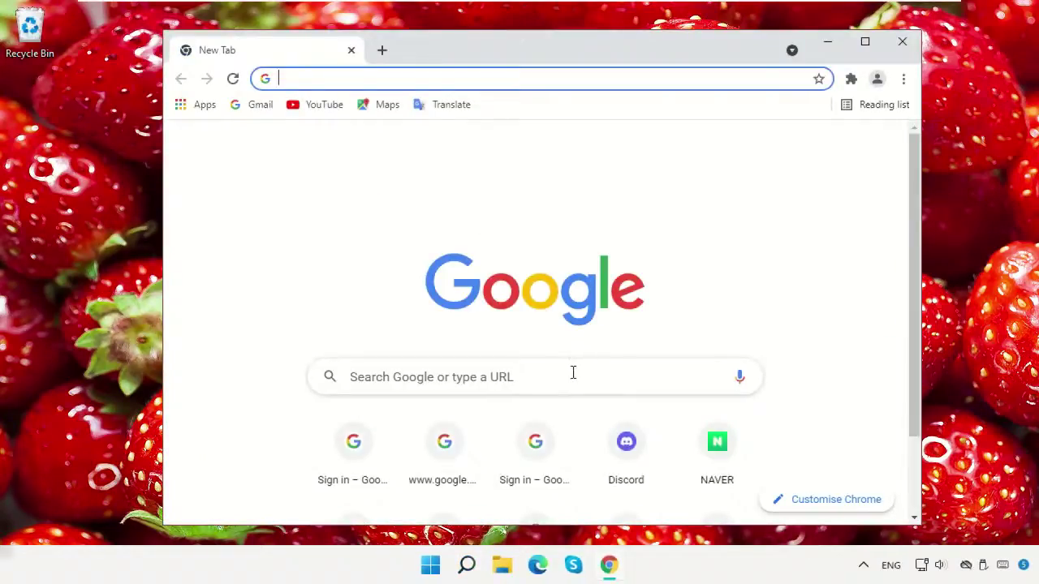
{"action": "left_click", "coordinate": [573, 373]}
{"action": "type", "text": "api"}
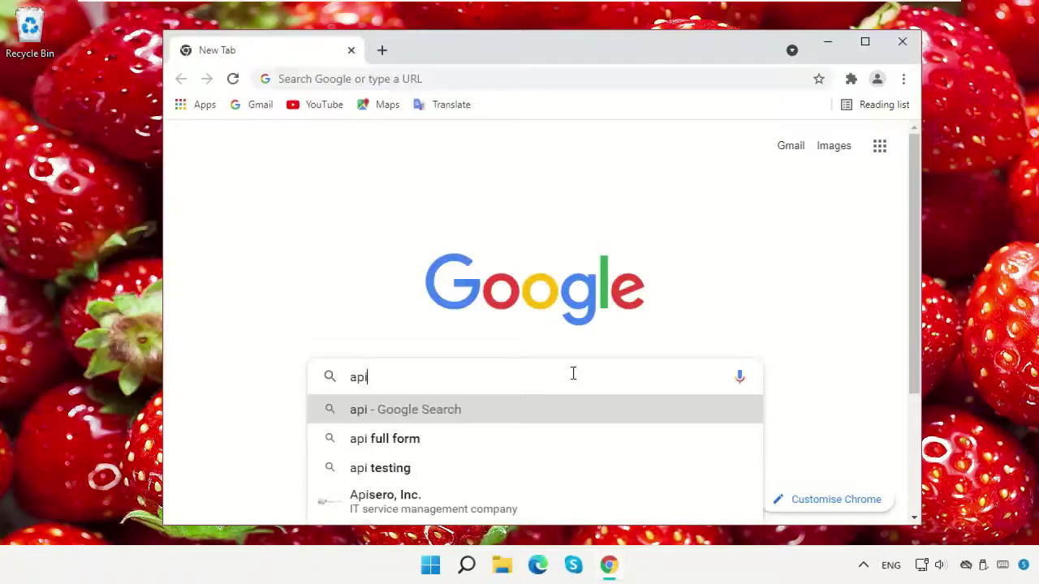
{"action": "type", "text": "-ms-win-crt-runt"}
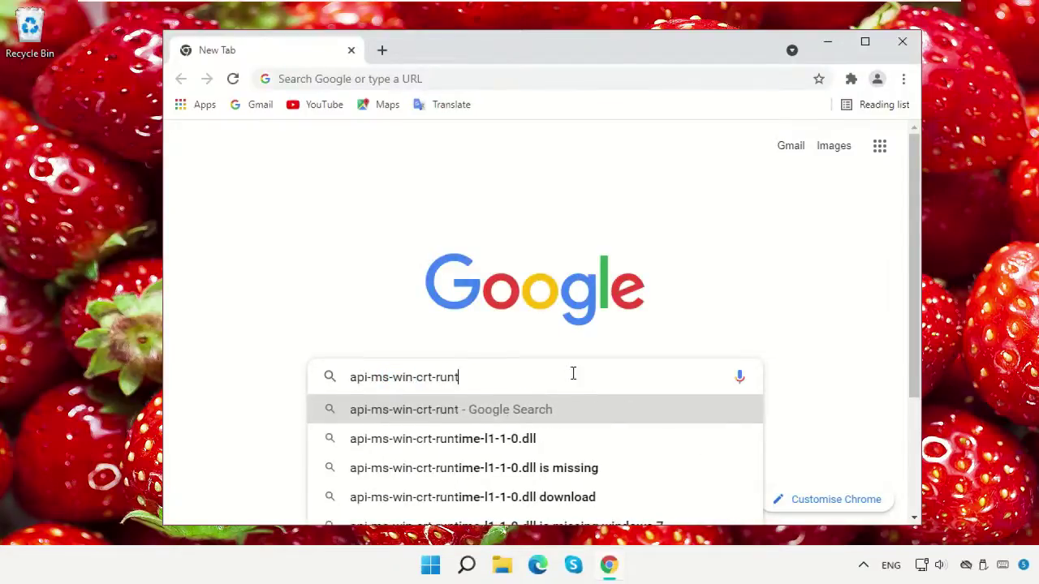
{"action": "type", "text": "ime-l1-1-0.dll"}
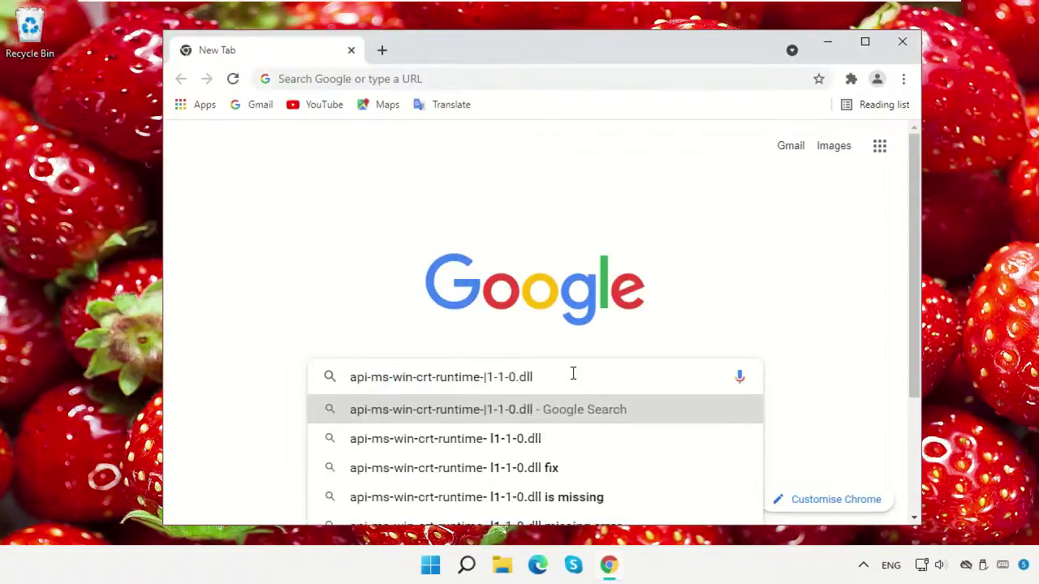
{"action": "left_click", "coordinate": [591, 409]}
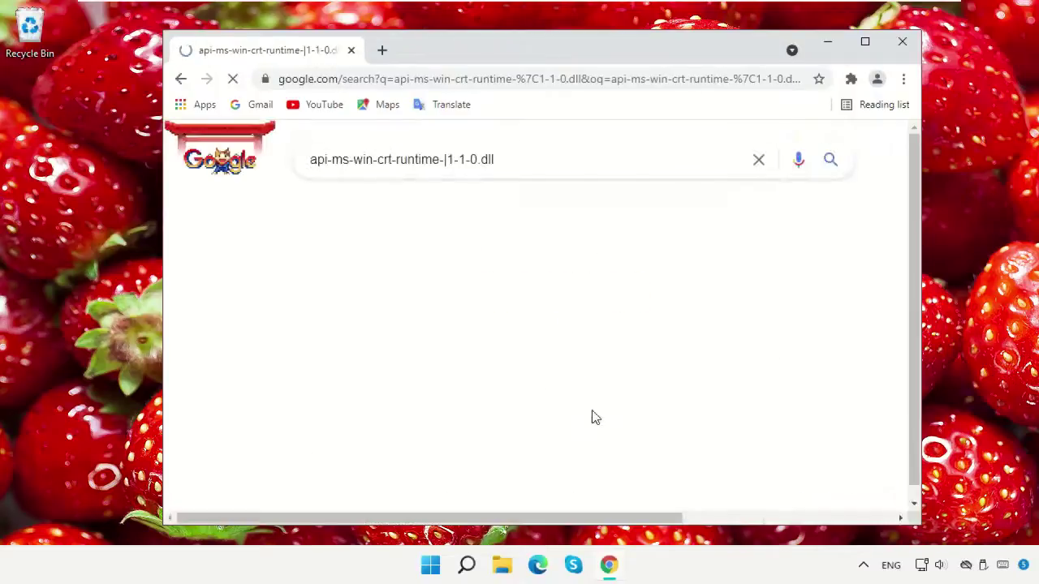
Open the dll-files.com result and download the 64-bit version 10.0.19564.1000 of api-ms-win-crt-runtime-l1-1-0.dll.
{"action": "scroll", "coordinate": [591, 415], "scroll_direction": "down", "scroll_amount": 1}
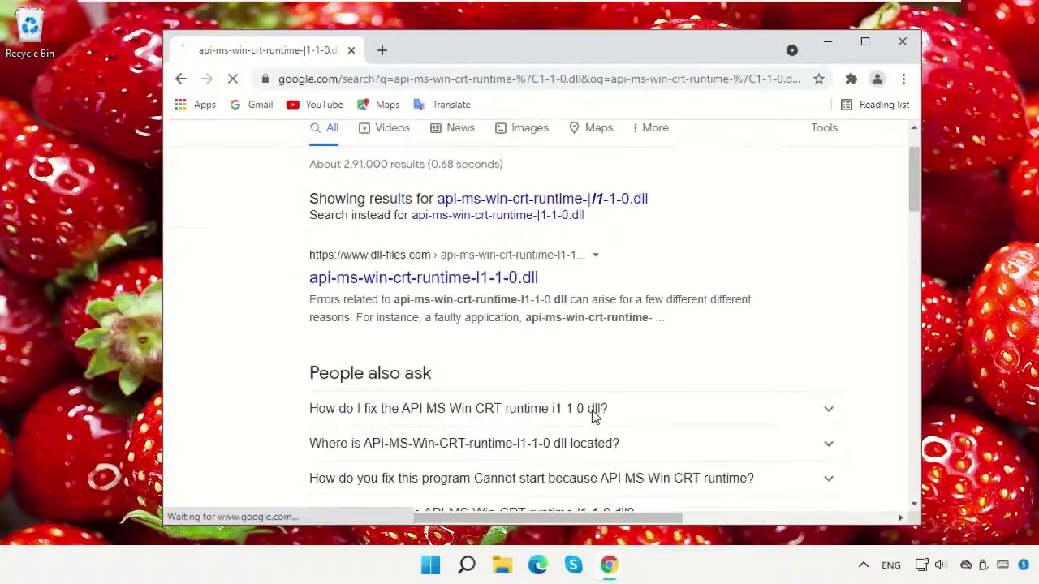
{"action": "left_click", "coordinate": [450, 286]}
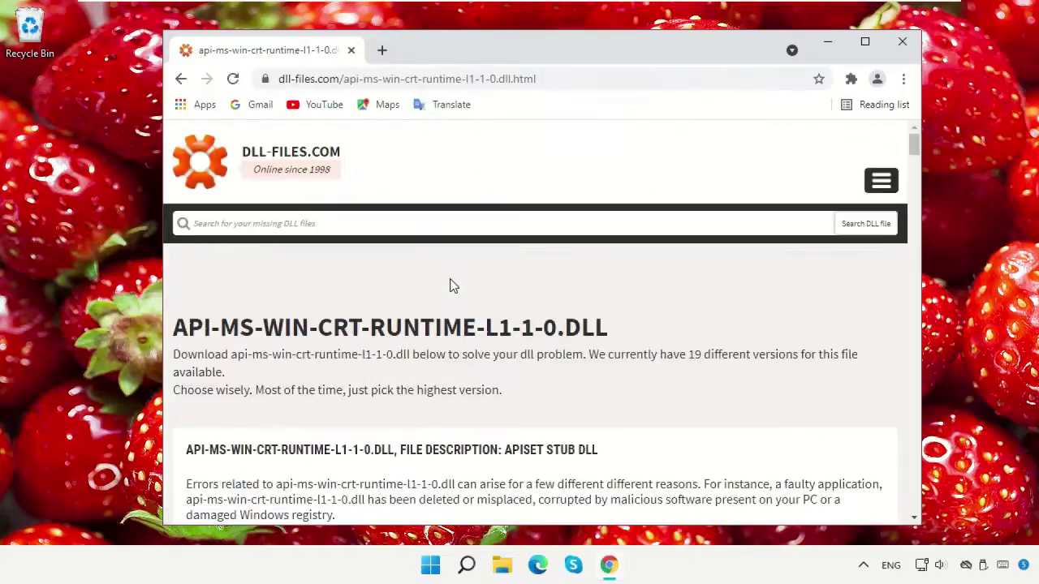
{"action": "scroll", "coordinate": [453, 285], "scroll_direction": "down", "scroll_amount": 15}
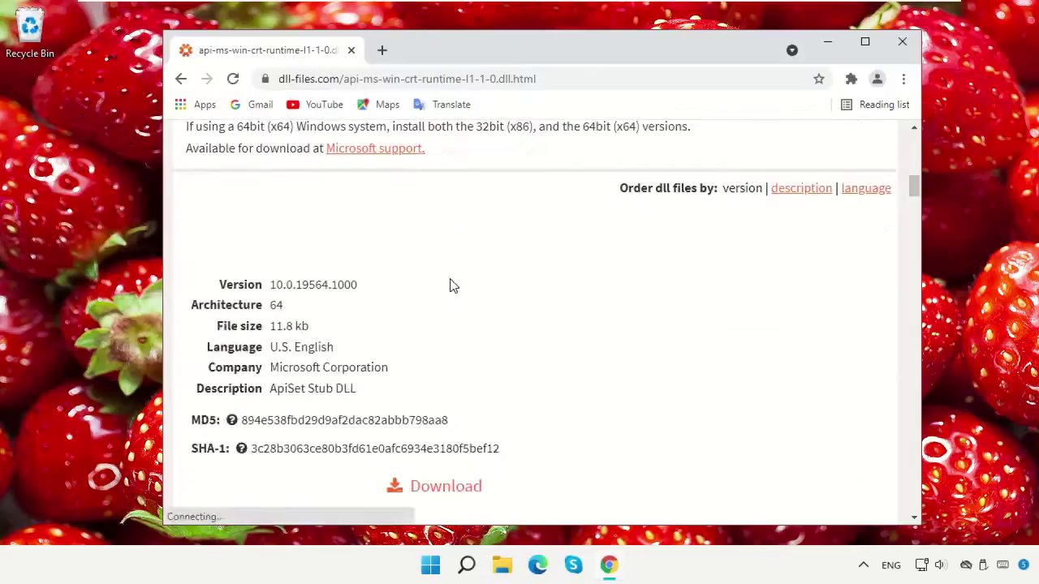
{"action": "scroll", "coordinate": [452, 285], "scroll_direction": "down", "scroll_amount": 2}
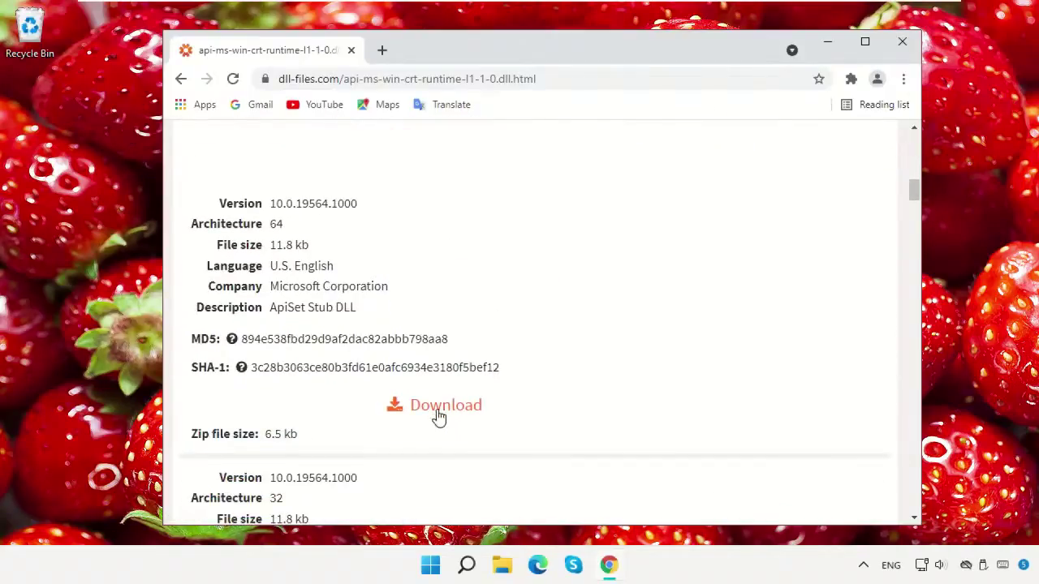
{"action": "left_click", "coordinate": [439, 412]}
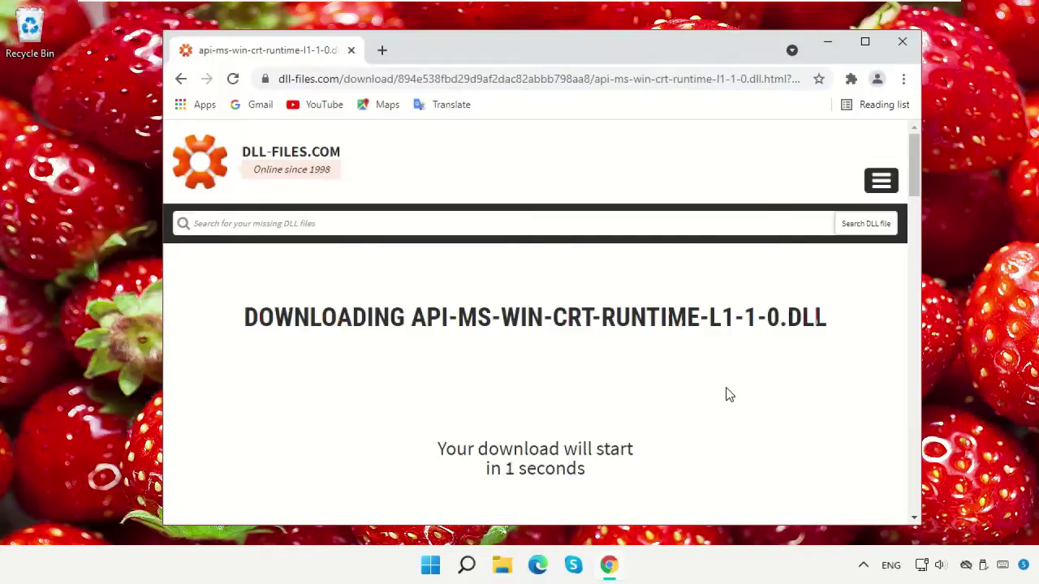
{"action": "scroll", "coordinate": [726, 399], "scroll_direction": "down", "scroll_amount": 1}
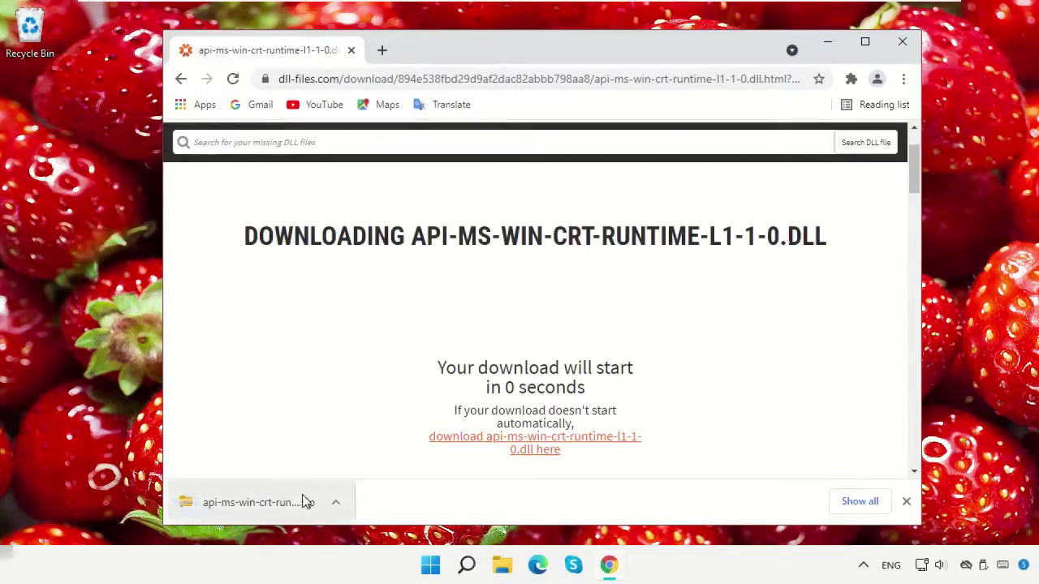
Extract api-ms-win-crt-runtime-l1-1-0.dll from the downloaded ZIP to the desktop, then close the archive and browser windows.
{"action": "left_click", "coordinate": [252, 502]}
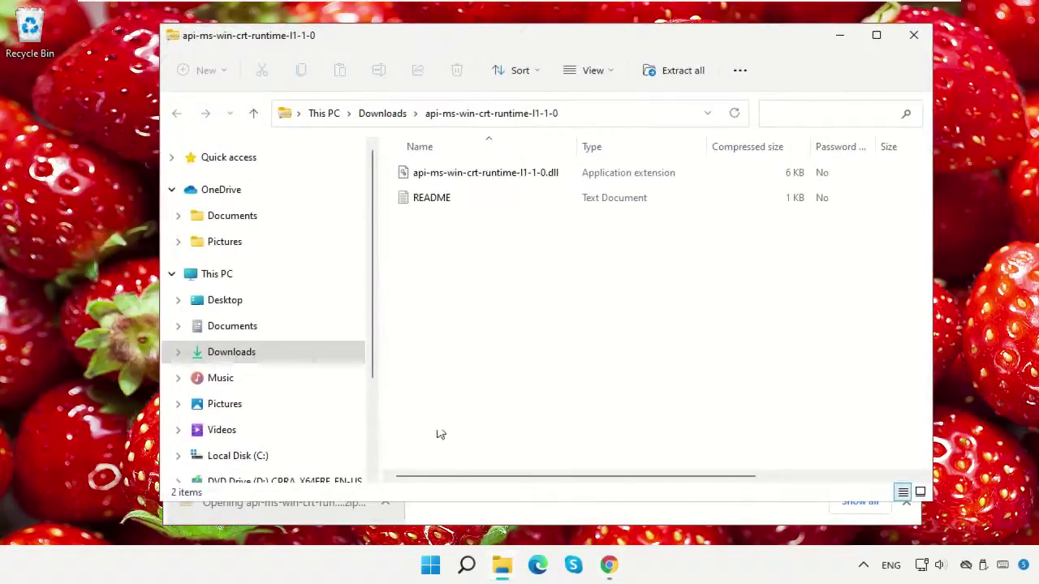
{"action": "left_click", "coordinate": [480, 172]}
{"action": "left_click_drag", "start_coordinate": [480, 172], "coordinate": [83, 179]}
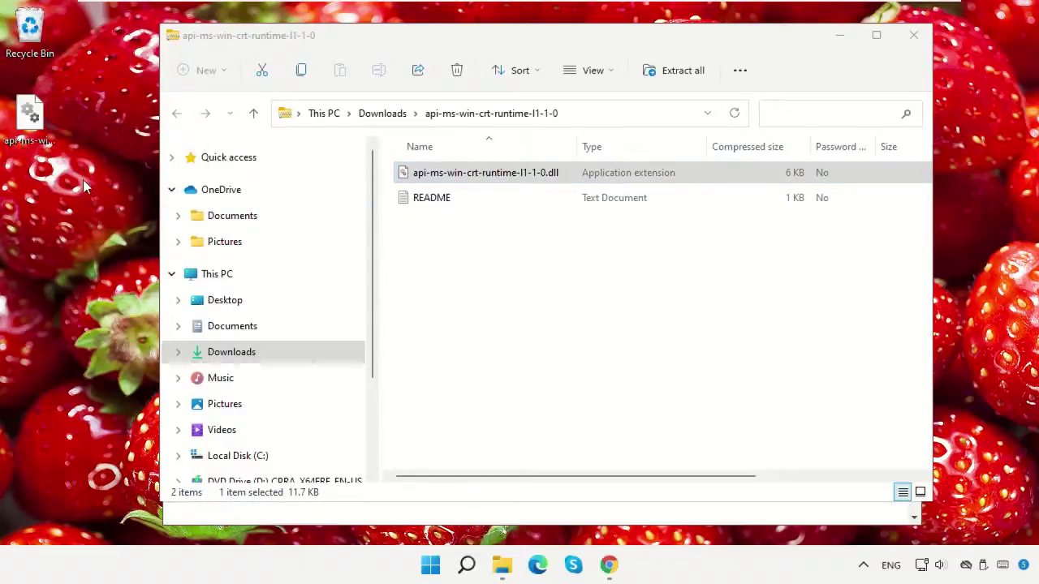
{"action": "left_click", "coordinate": [913, 35]}
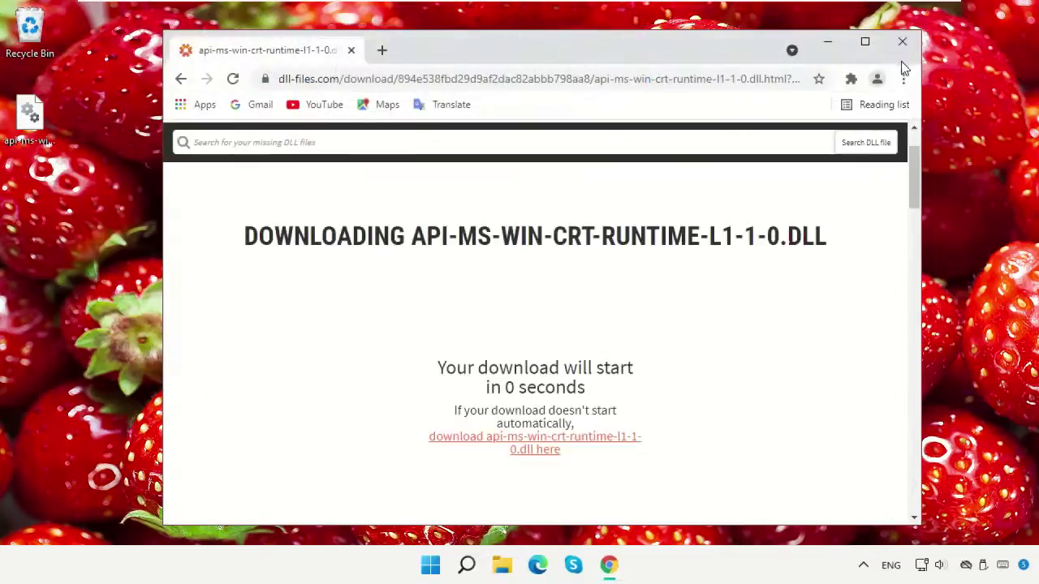
{"action": "left_click", "coordinate": [902, 42]}
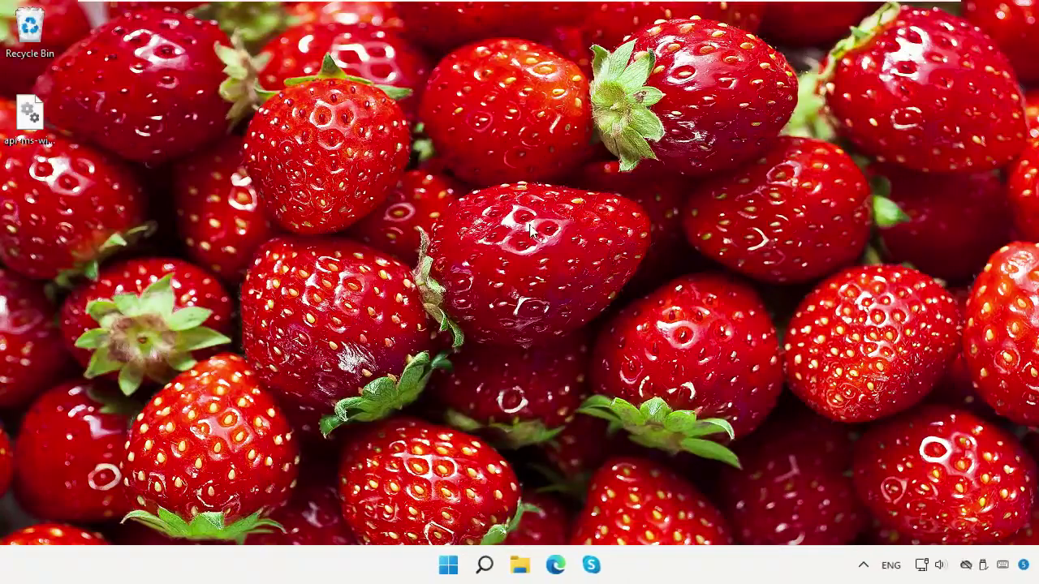
Open the System32 folder inside the Windows folder on Local Disk (C:) in File Explorer.
{"action": "left_click", "coordinate": [519, 565]}
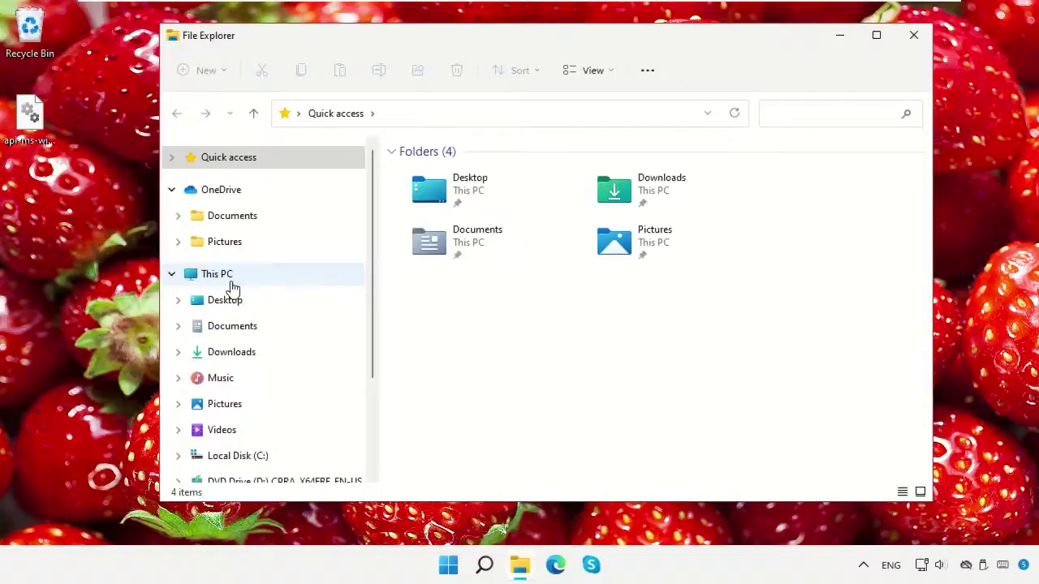
{"action": "left_click", "coordinate": [233, 286]}
{"action": "double_click", "coordinate": [480, 335]}
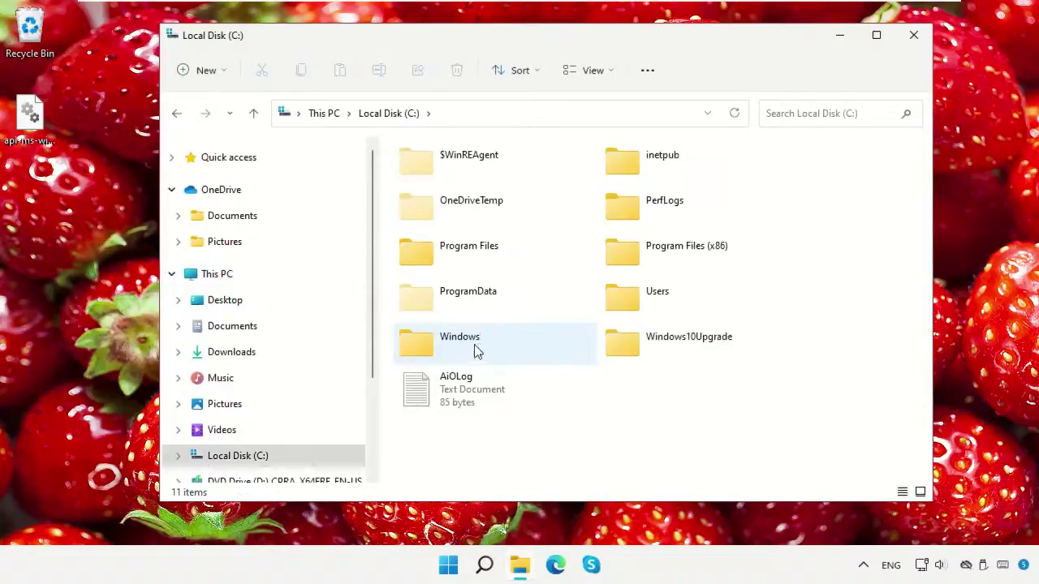
{"action": "double_click", "coordinate": [452, 345]}
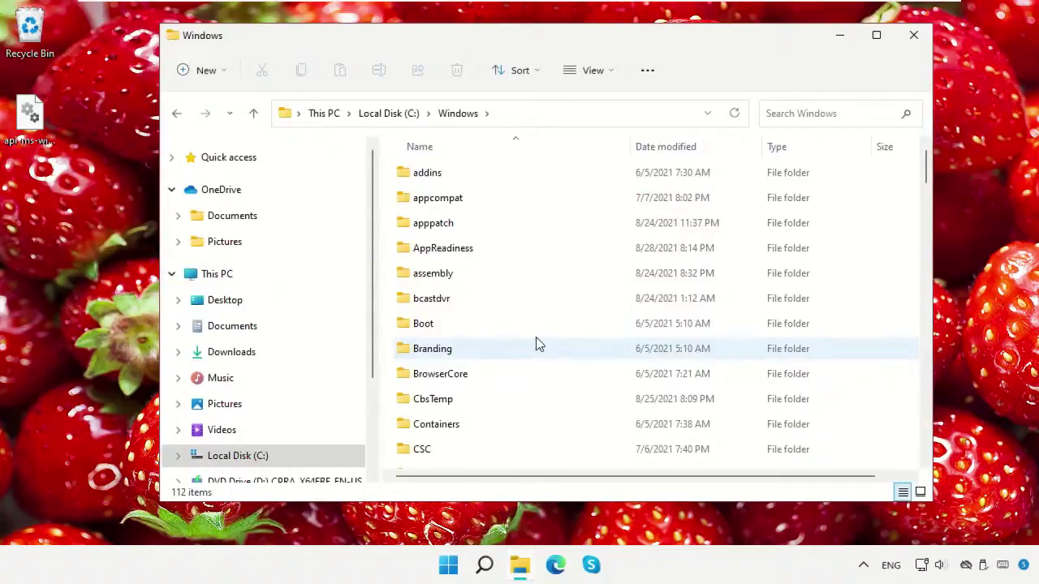
{"action": "scroll", "coordinate": [863, 236], "scroll_direction": "down", "scroll_amount": 20}
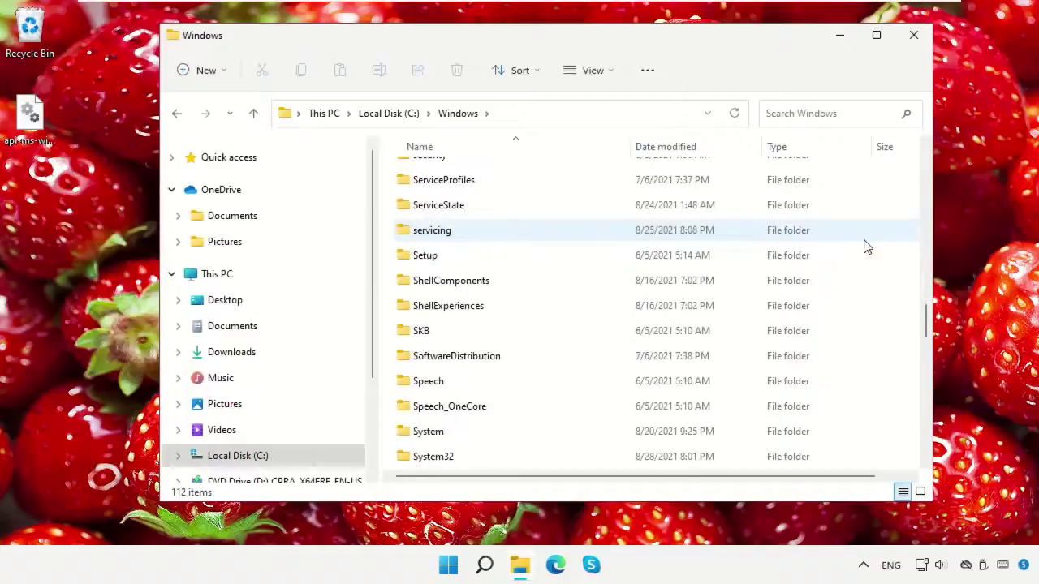
{"action": "scroll", "coordinate": [865, 243], "scroll_direction": "down", "scroll_amount": 3}
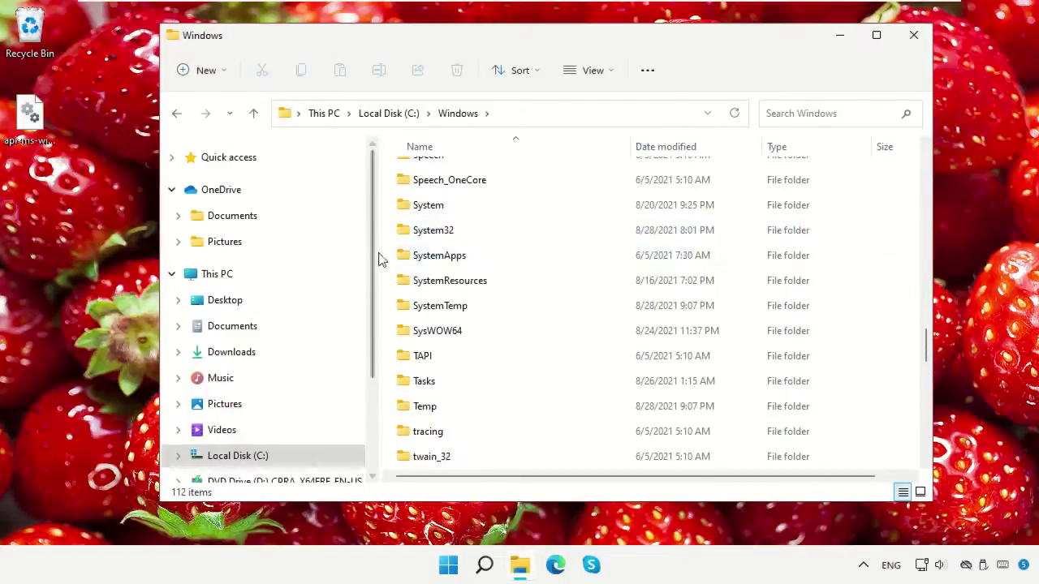
{"action": "double_click", "coordinate": [432, 230]}
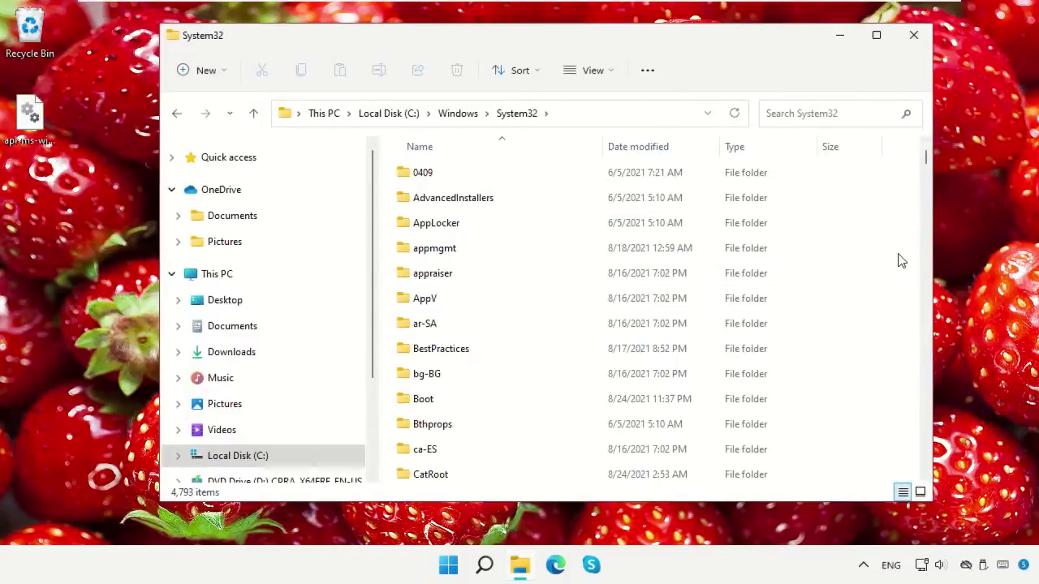
Copy api-ms-win-crt-runtime-l1-1-0.dll from the desktop into the System32 folder and close the folder window.
{"action": "left_click", "coordinate": [32, 116]}
{"action": "right_click", "coordinate": [41, 118]}
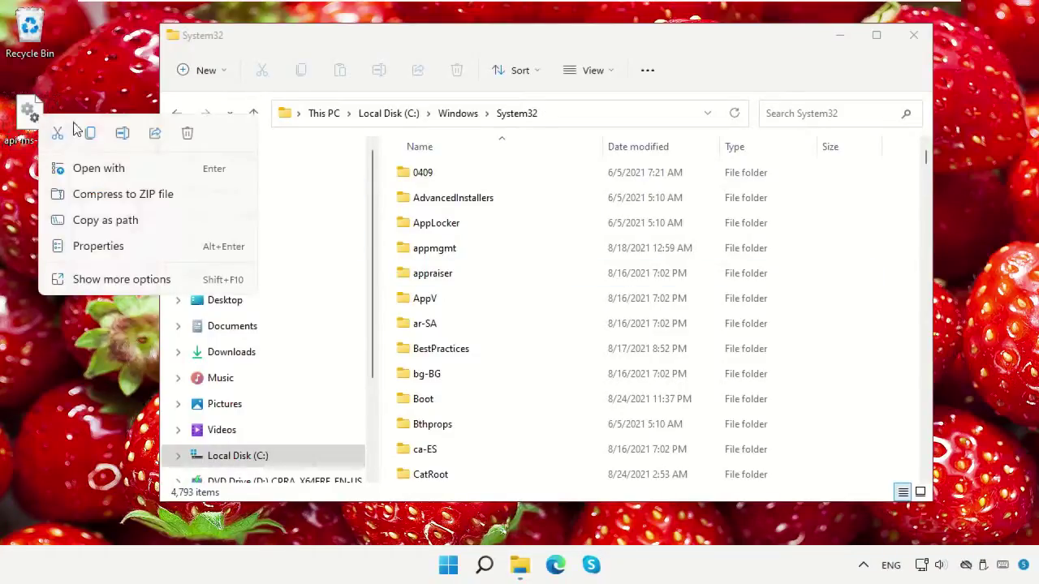
{"action": "left_click", "coordinate": [90, 133]}
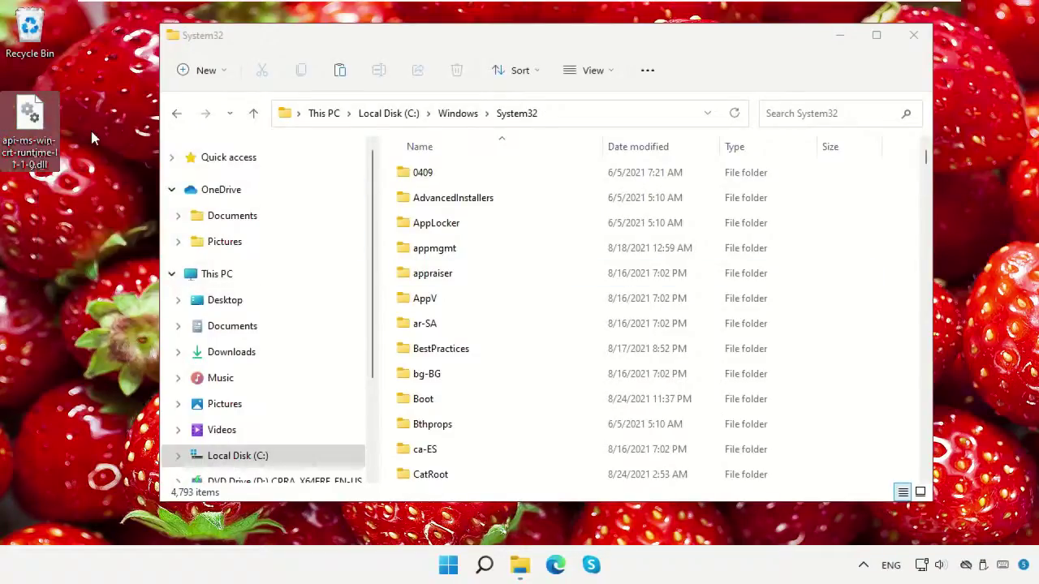
{"action": "right_click", "coordinate": [890, 241]}
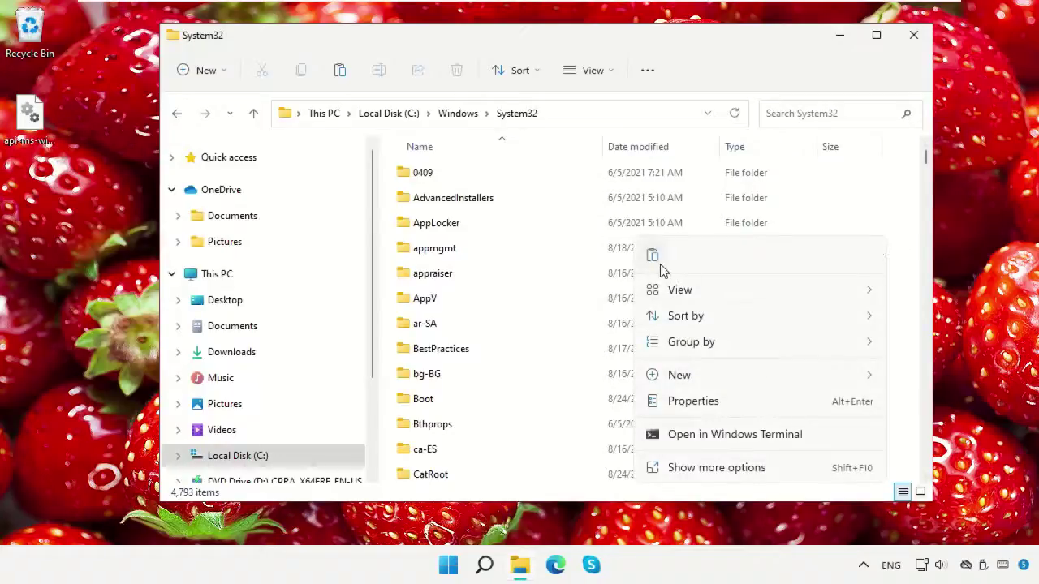
{"action": "left_click", "coordinate": [653, 258]}
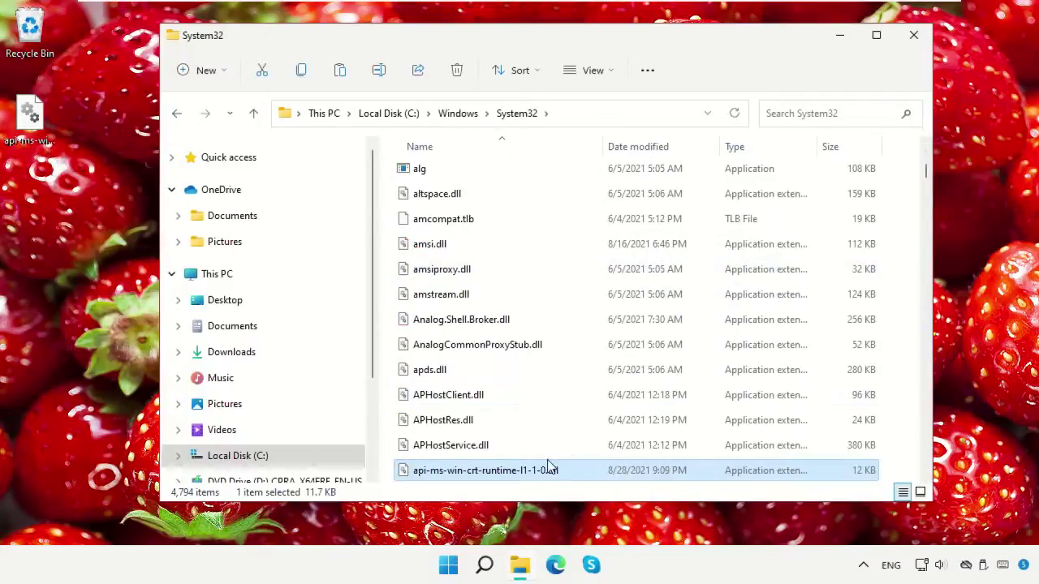
{"action": "scroll", "coordinate": [551, 467], "scroll_direction": "down", "scroll_amount": 1}
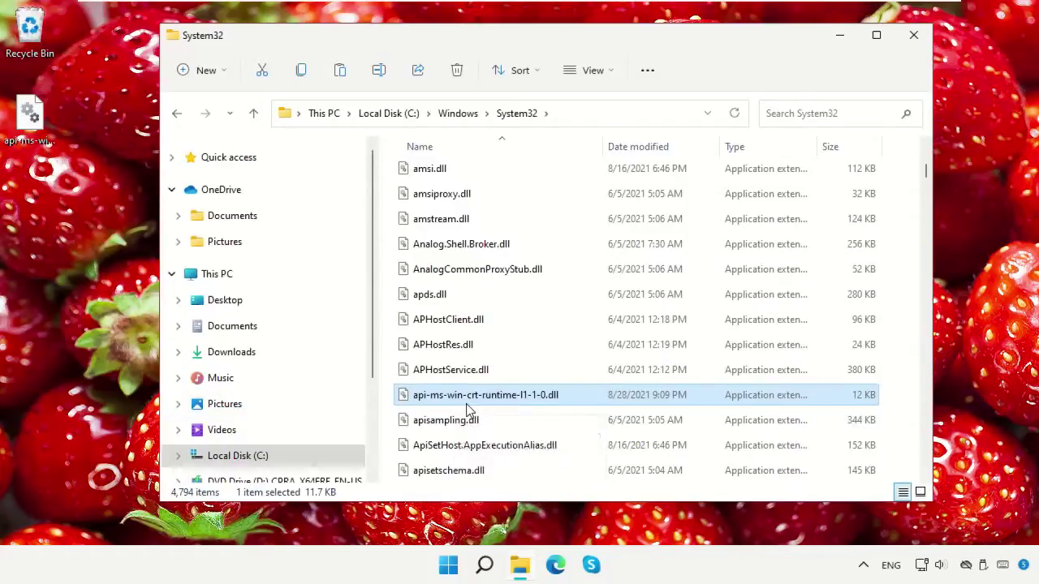
{"action": "left_click", "coordinate": [913, 34]}
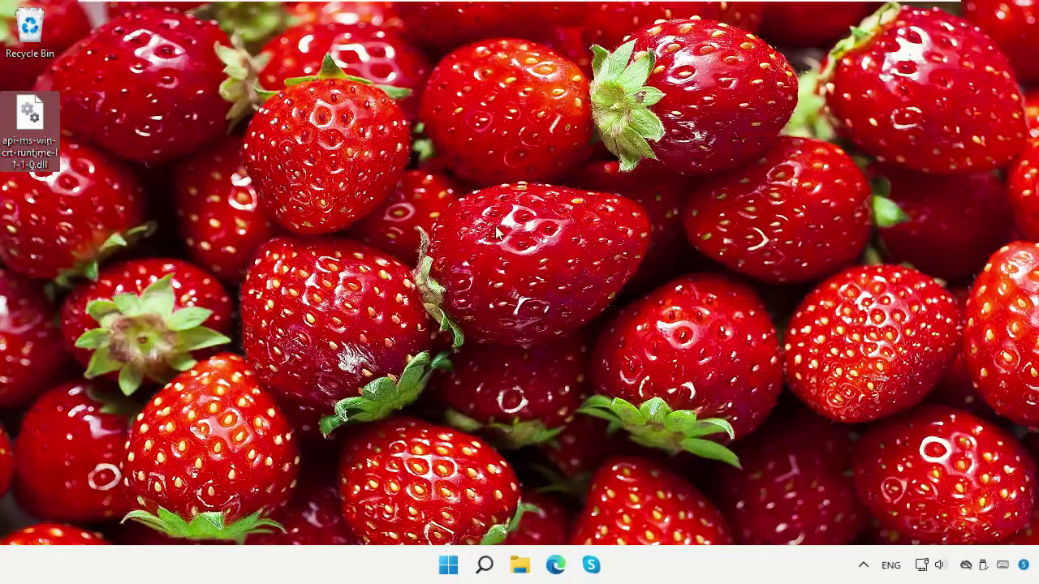